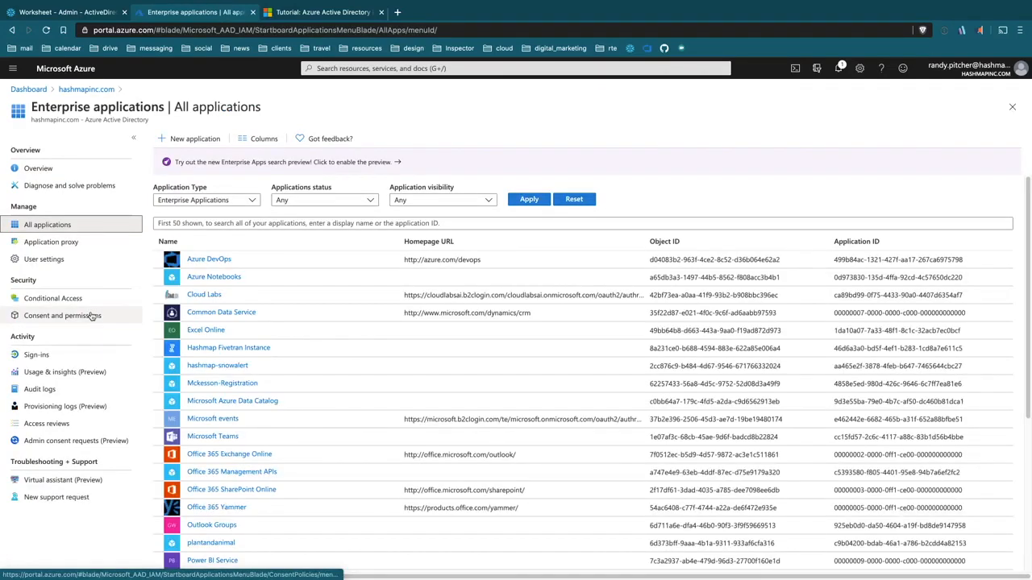
Step: Start a new enterprise application and pick Snowflake from a gallery search for 'snow'
left_click(213, 229)
left_click(194, 140)
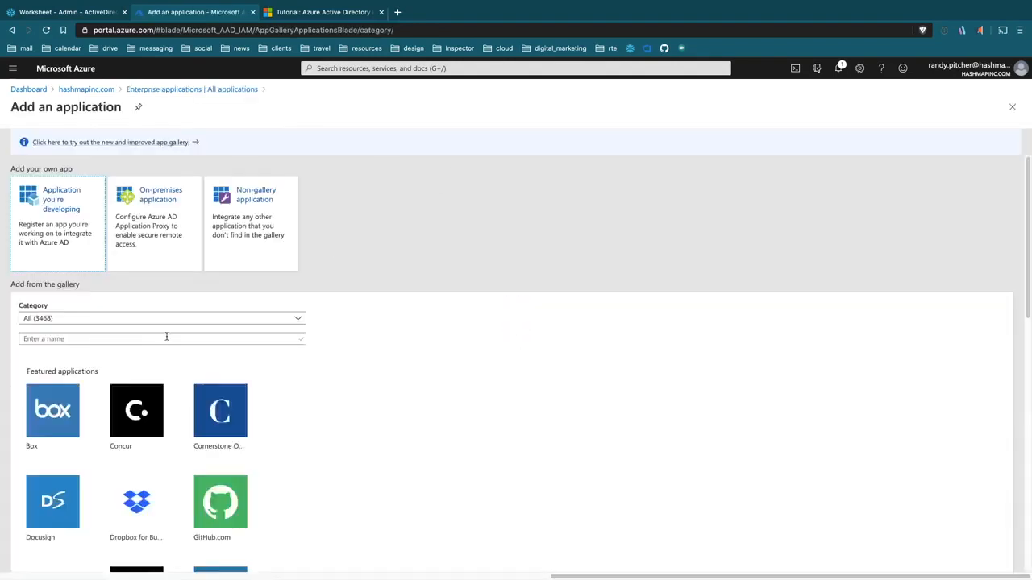
left_click(164, 337)
type("snow")
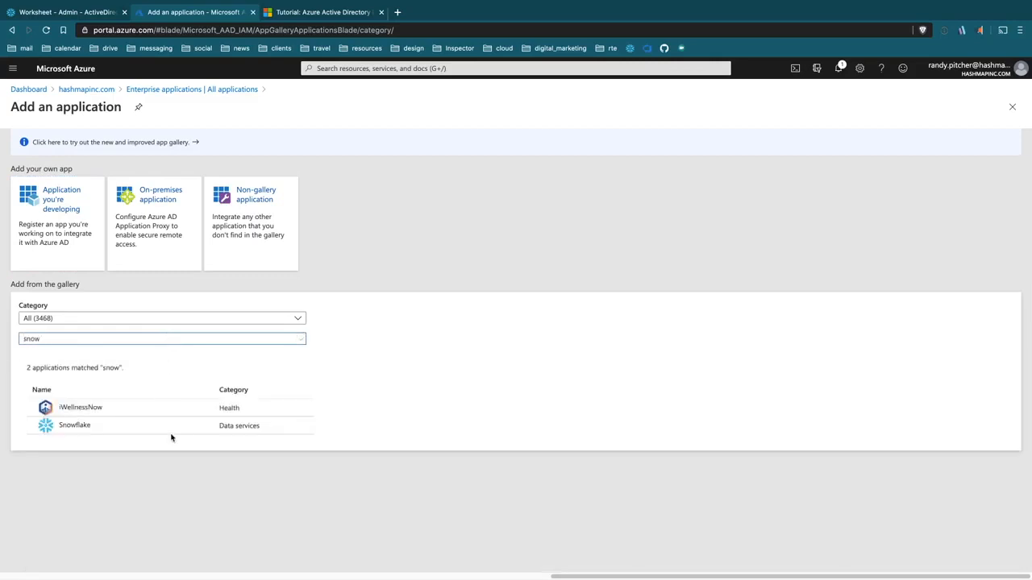
left_click(130, 424)
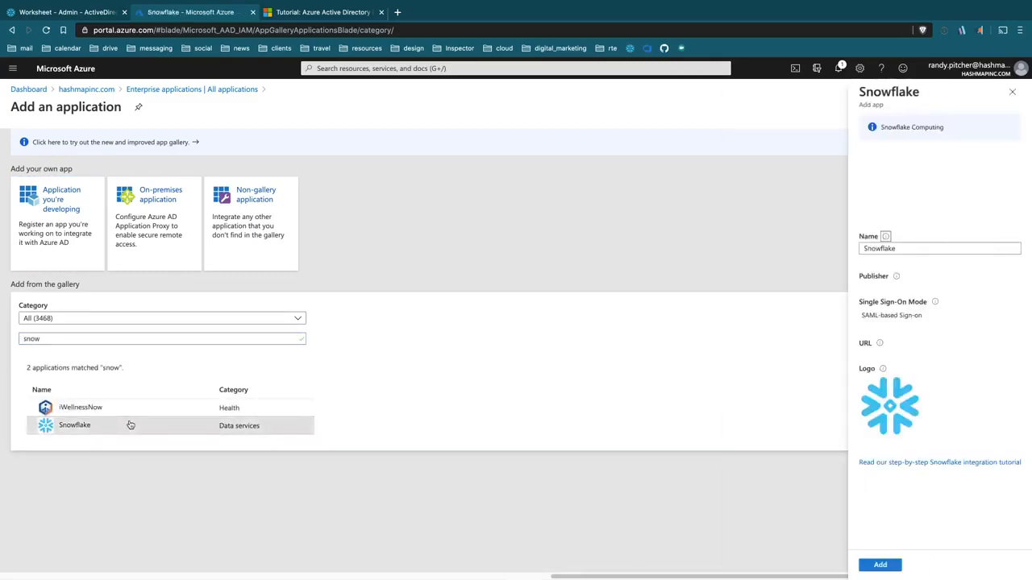
Step: Name the app 'Hashmap GCP Snowflake Instance' and add it
left_click(826, 295)
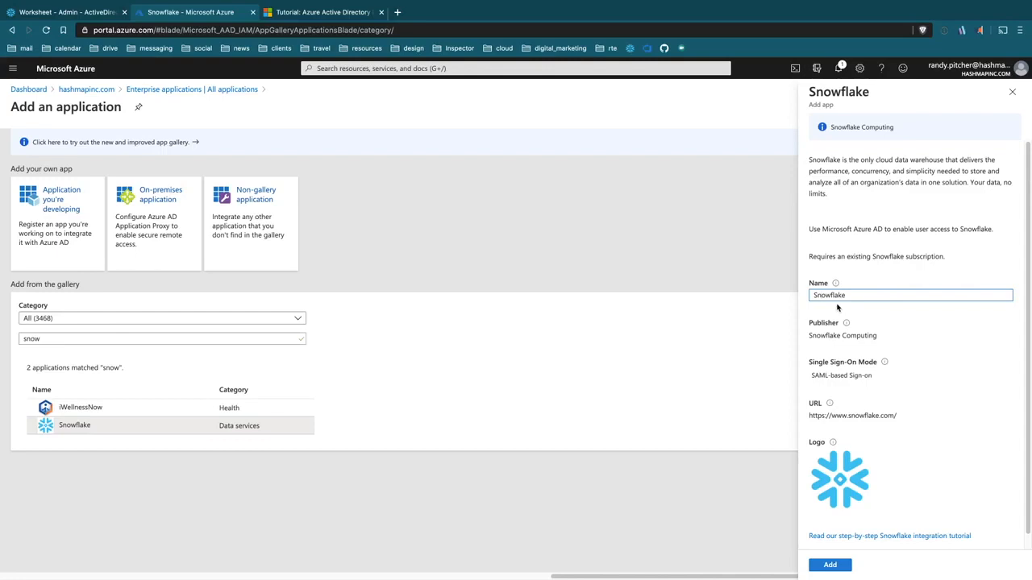
type("Hashmap GCP")
key("BackSpace")
type("e Instan")
scroll(940, 315, "down", 1)
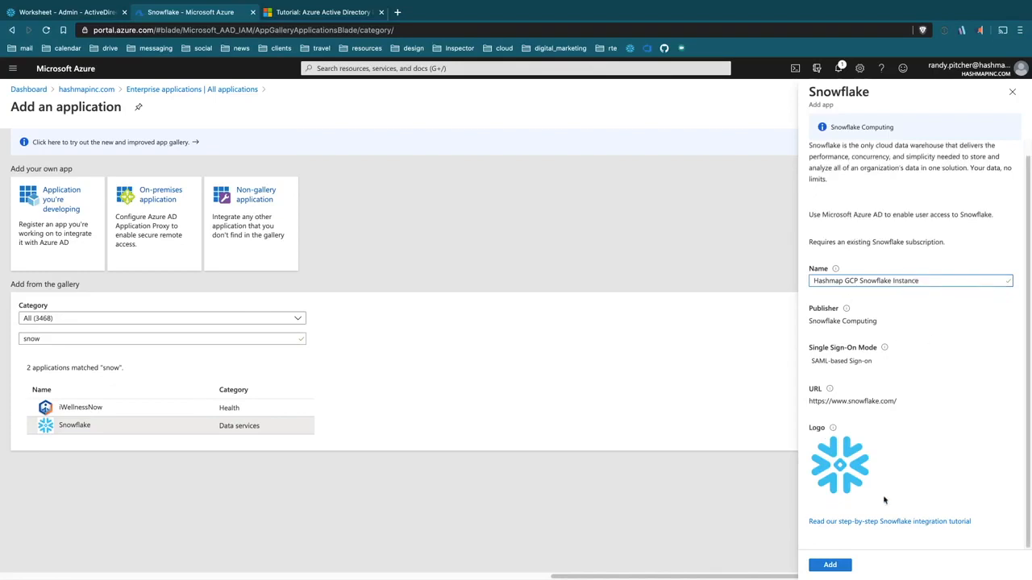
left_click(826, 564)
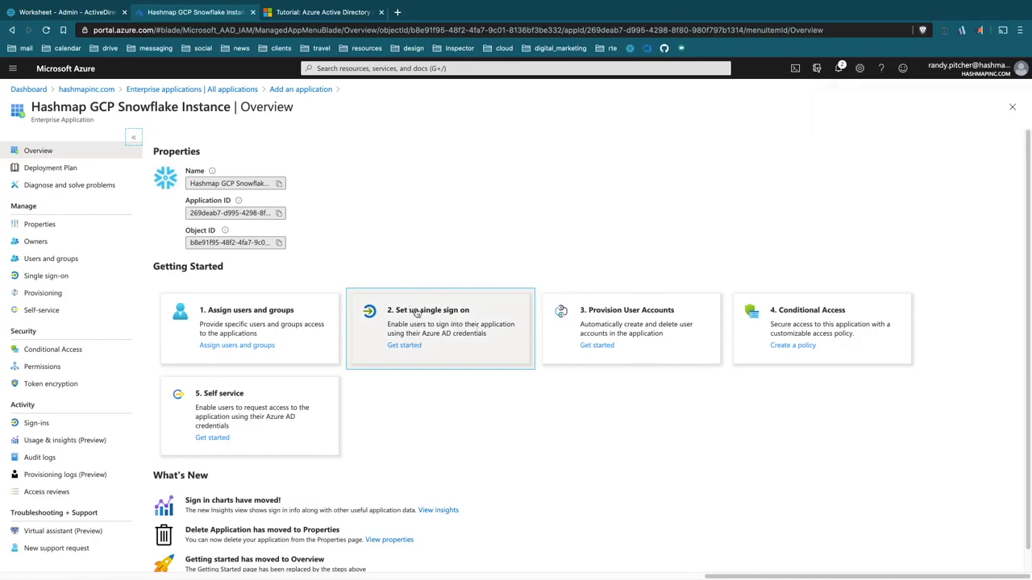
Step: Choose SAML as the app's single sign-on method and edit its Basic SAML Configuration
left_click(472, 330)
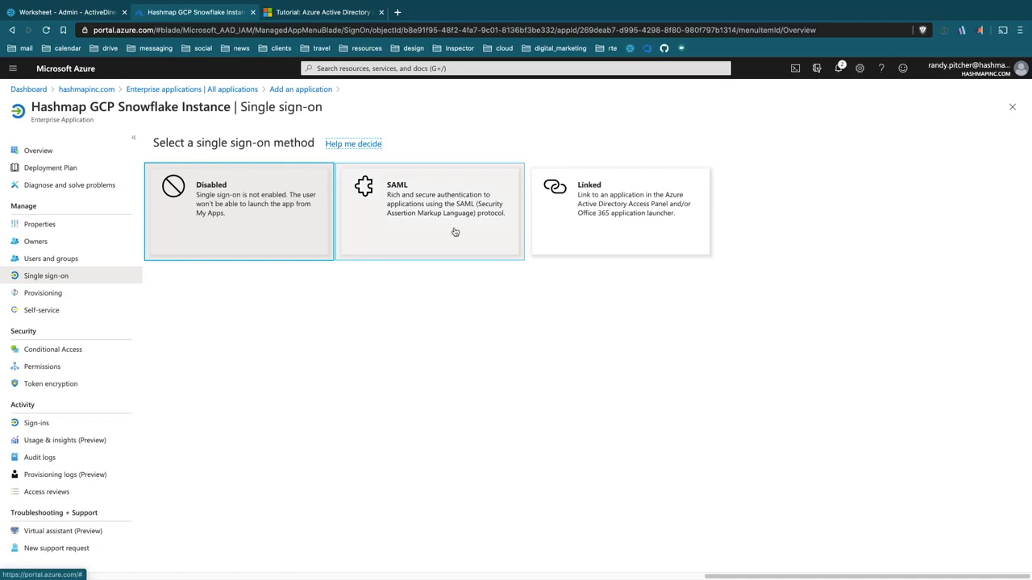
left_click(455, 232)
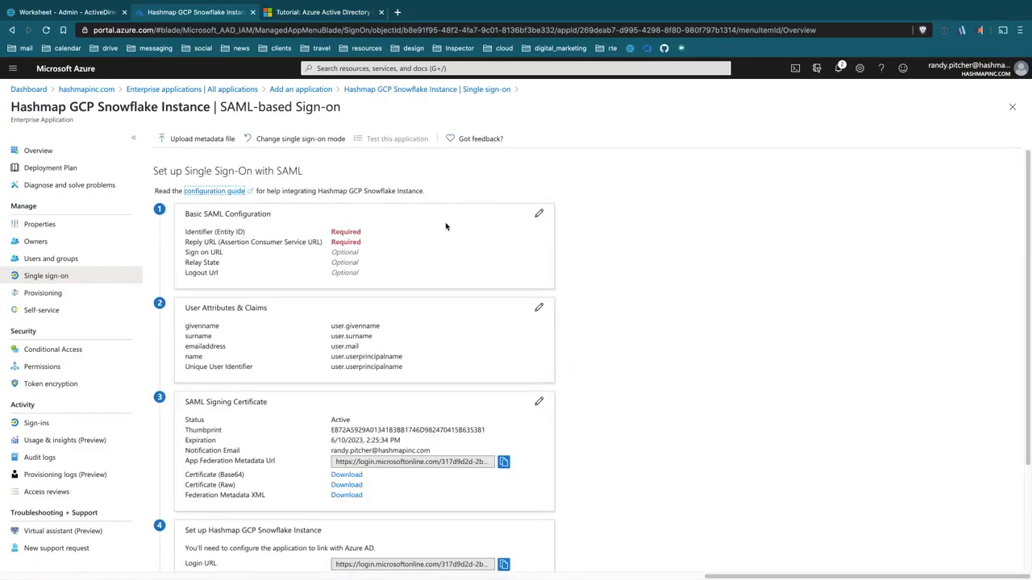
left_click(540, 215)
Step: Grab the Snowflake account host name from the worksheet tab's address bar
left_click(638, 183)
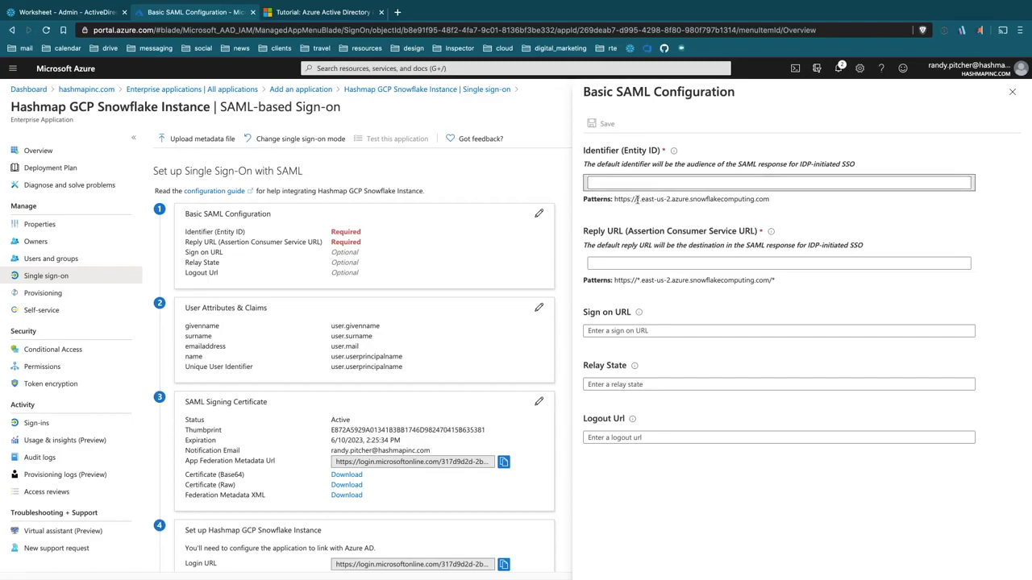
left_click(80, 13)
left_click(310, 29)
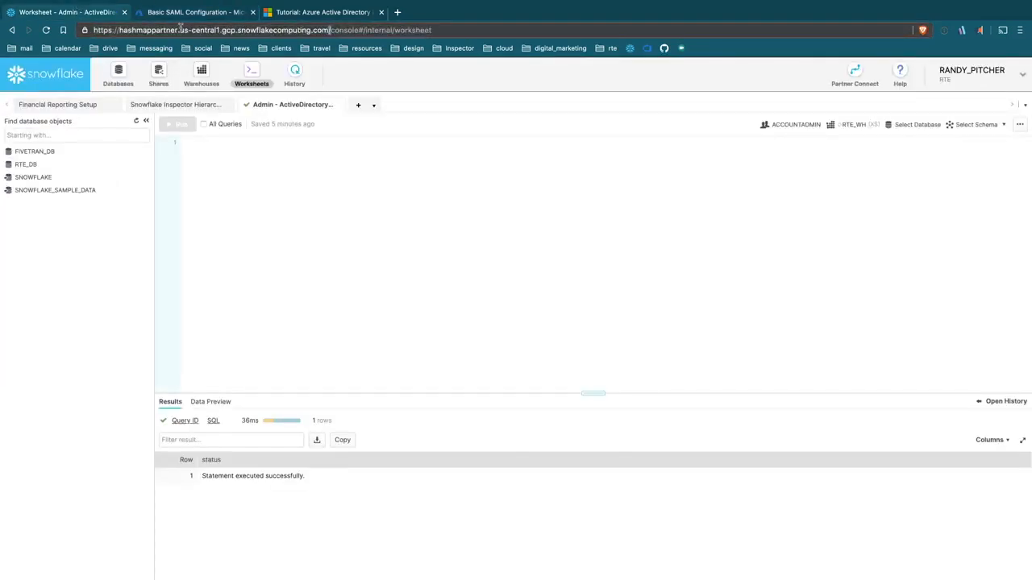
left_click_drag(329, 30, 71, 31)
key("ctrl+c")
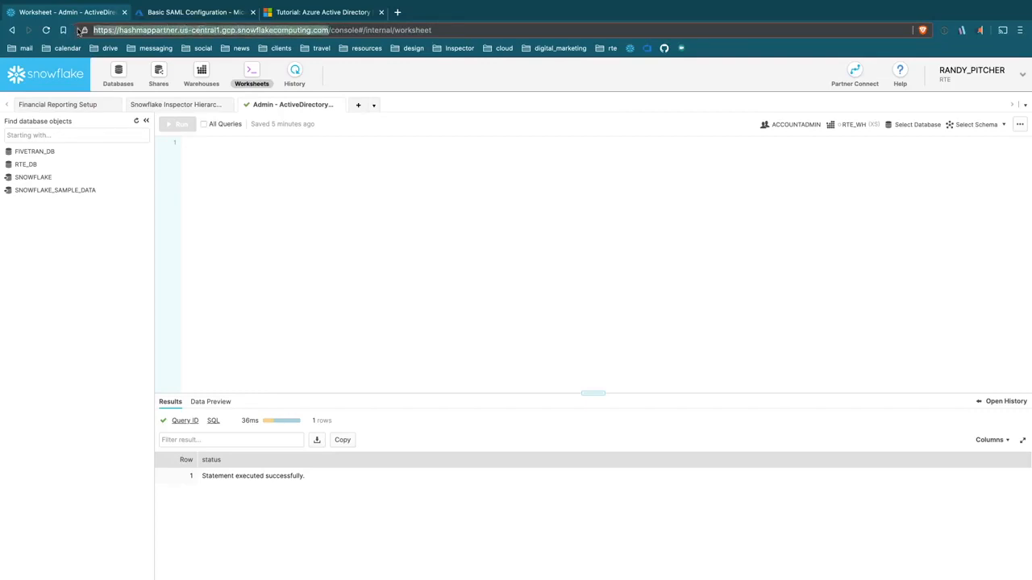
Step: Set Identifier to the Snowflake account URL without trailing slash and Reply URL to that URL plus /fed/
left_click(214, 12)
left_click(689, 182)
key("ctrl+v")
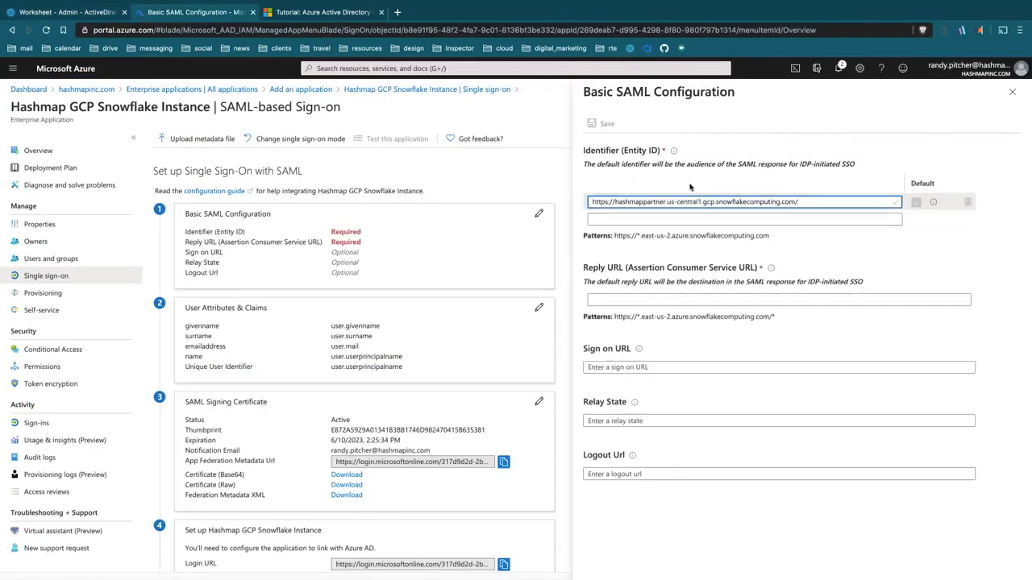
key("BackSpace")
left_click(807, 299)
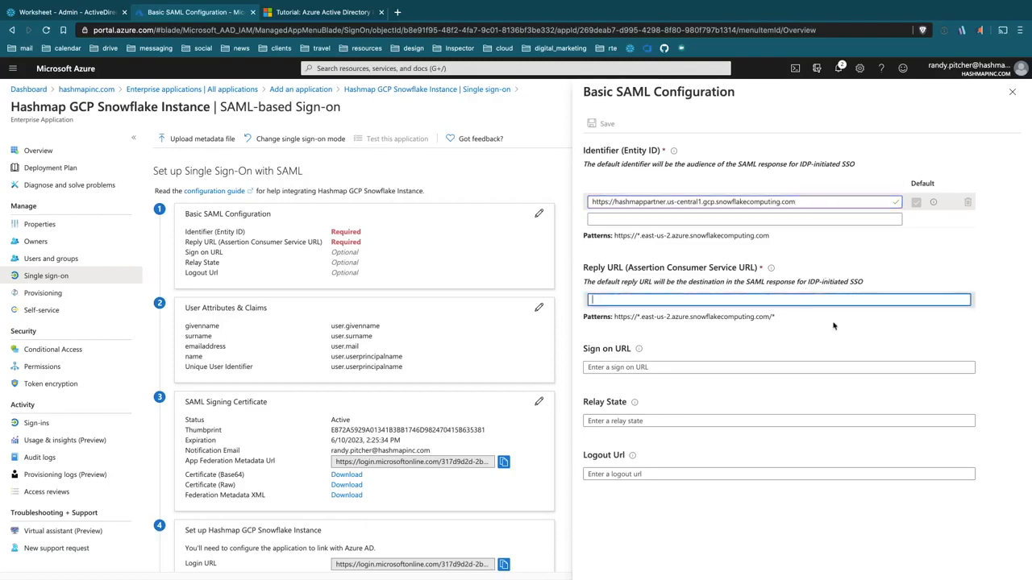
key("ctrl+v")
type("fed/")
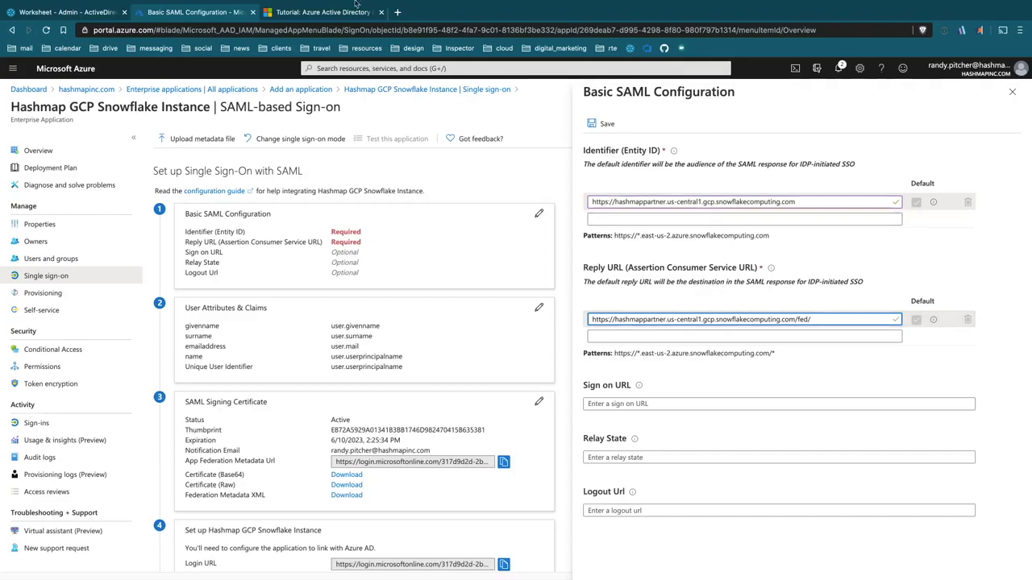
Step: Check the tutorial's Basic SAML URL patterns, where Reply URL ends in /fed/login
key("ctrl+Tab")
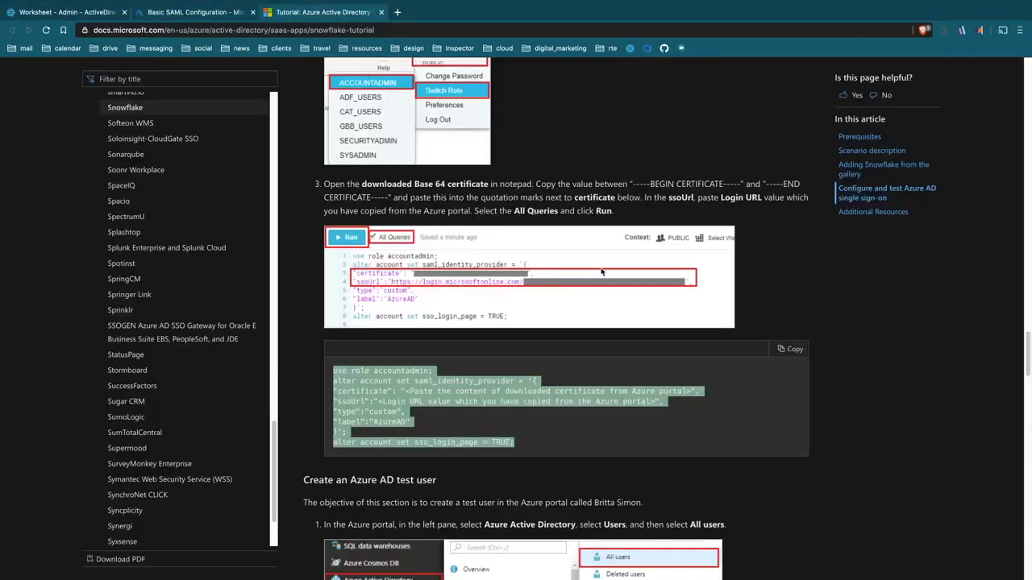
scroll(720, 292, "up", 6)
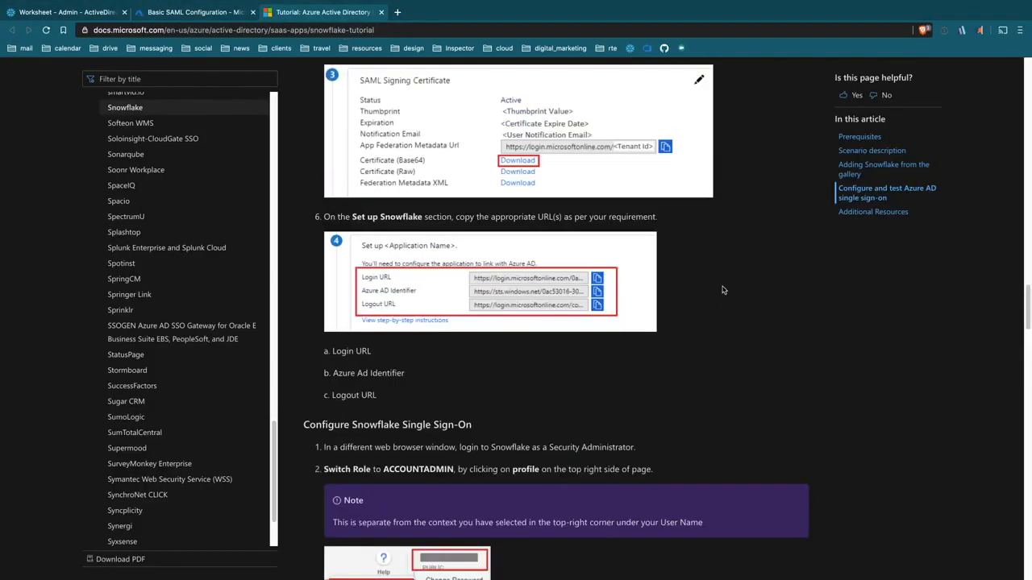
scroll(723, 290, "up", 4)
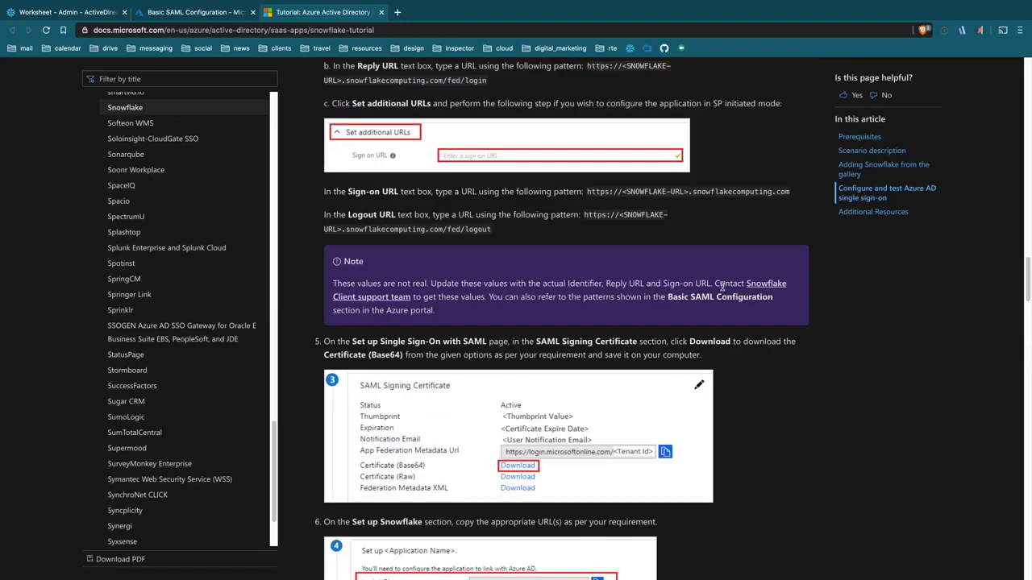
scroll(501, 250, "up", 2)
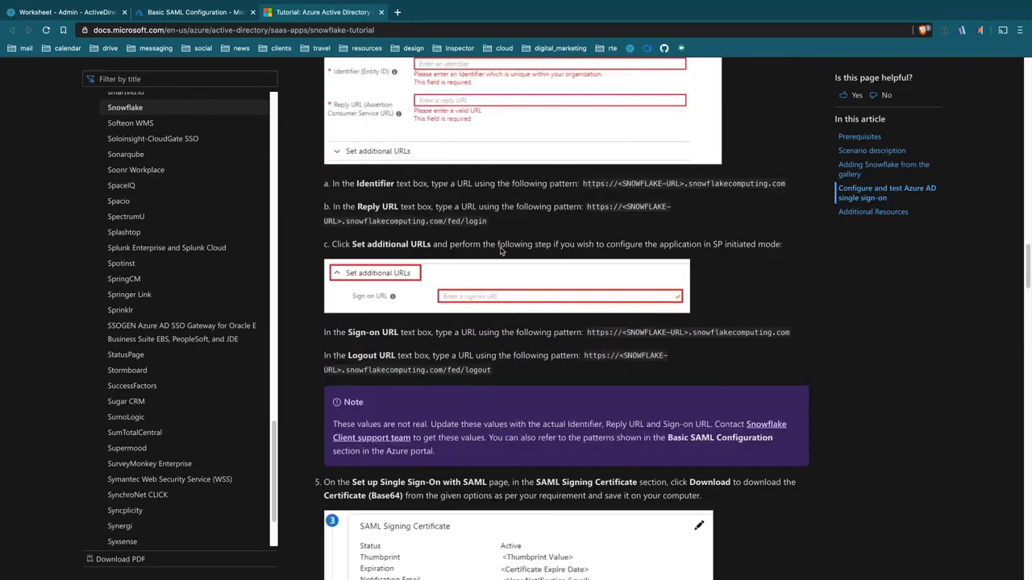
scroll(501, 251, "up", 1)
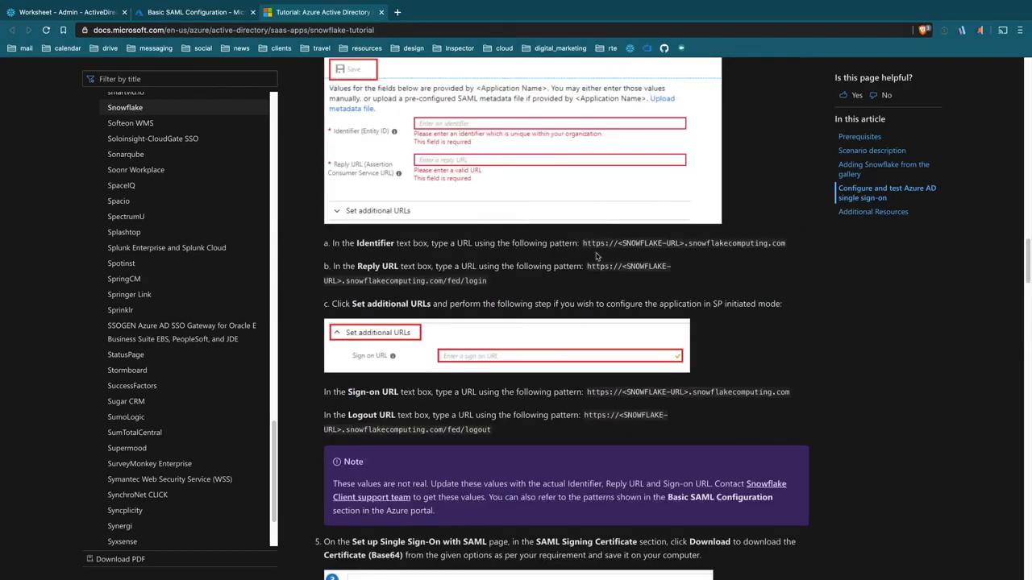
left_click(169, 16)
Step: Finish Reply URL with /fed/login, set Sign on URL and Logout URL (/fed/logout), and save
type("login")
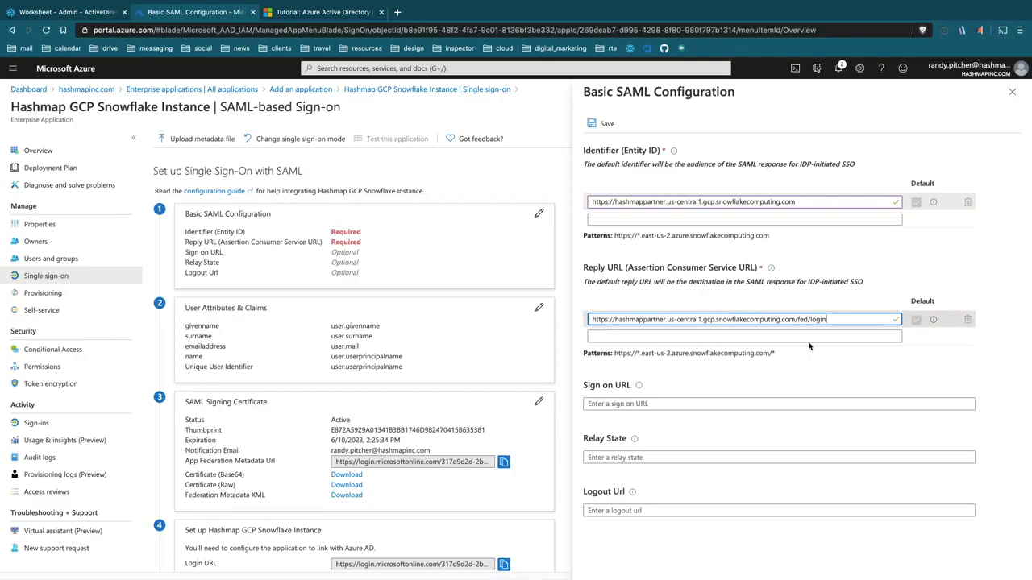
left_click(730, 404)
type("https://hashmappartner.us-central1.gcp.snowflakecomputing.com")
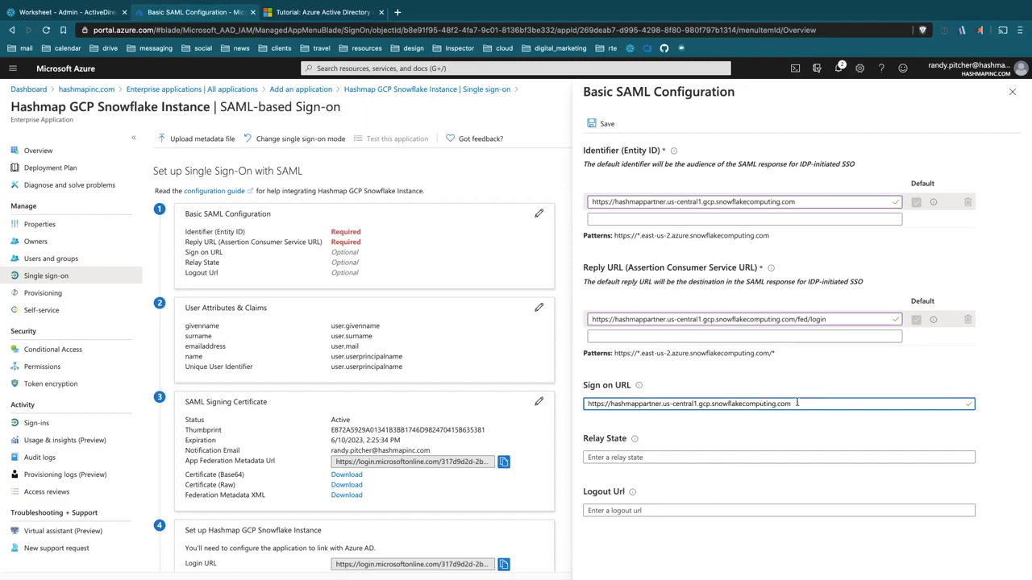
left_click(709, 511)
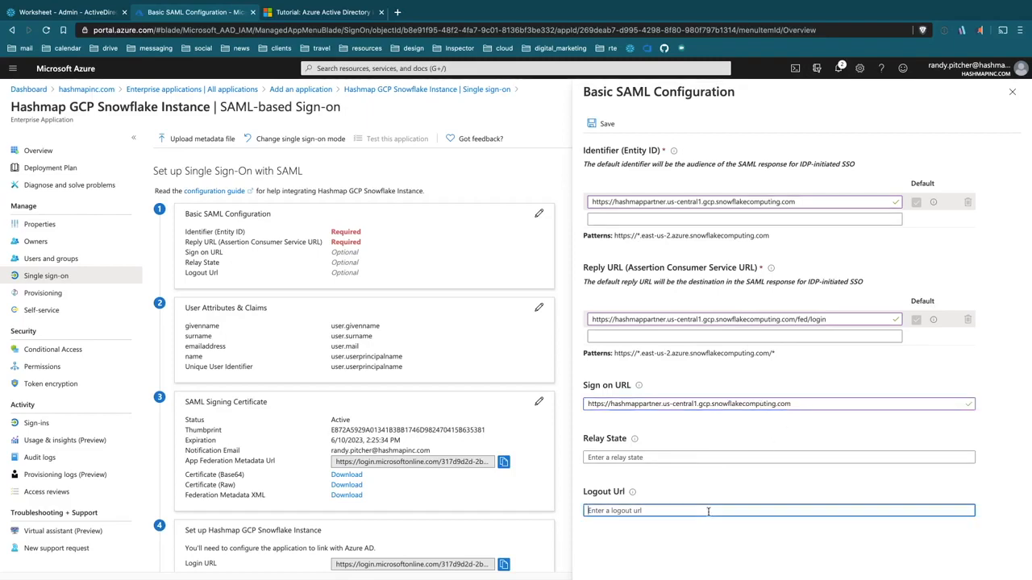
type("https://hashmappartner.us-central1.gcp.snowflakecomputing.com")
type("/fed/logout")
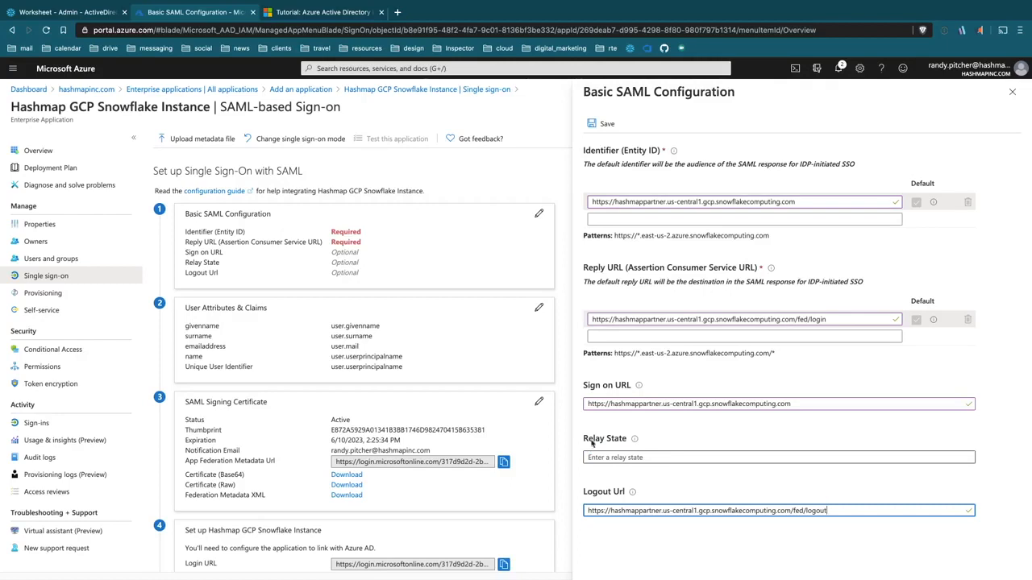
left_click(605, 123)
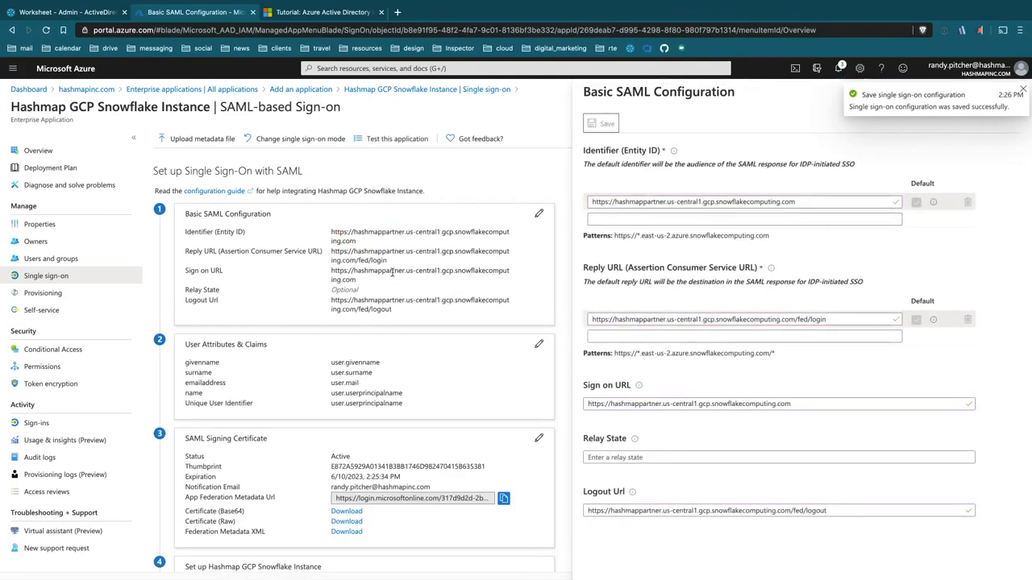
Step: Download the Base64 signing certificate to the Desktop as 'Hashmap GCP Snowflake Instance.cer'
scroll(383, 251, "down", 3)
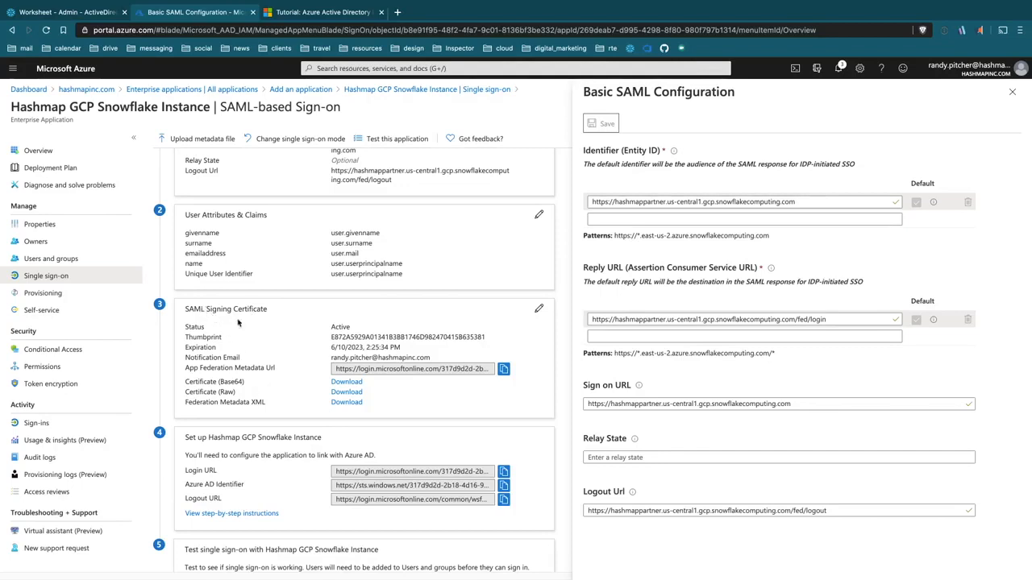
scroll(237, 323, "down", 1)
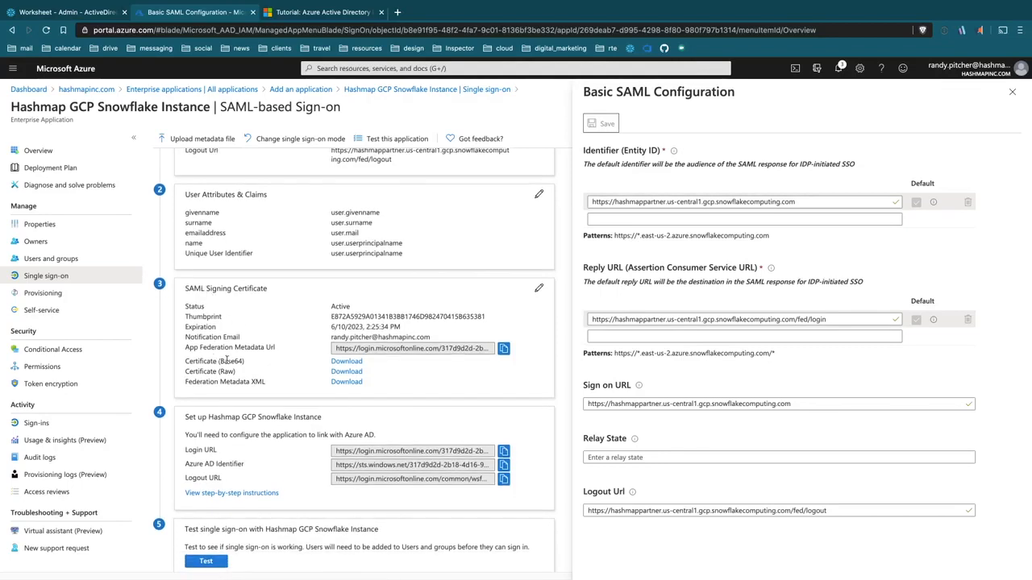
left_click(346, 364)
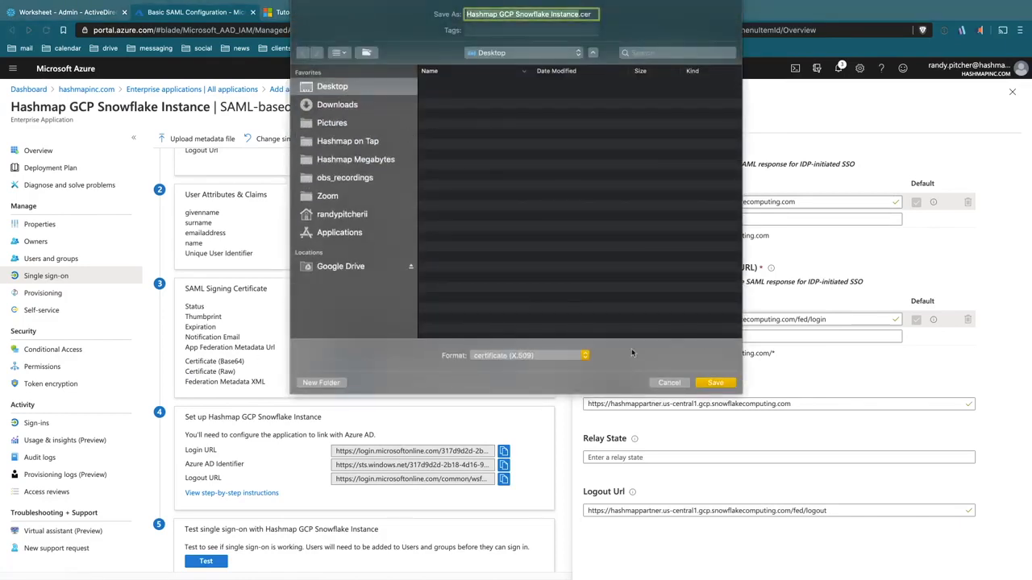
left_click(716, 384)
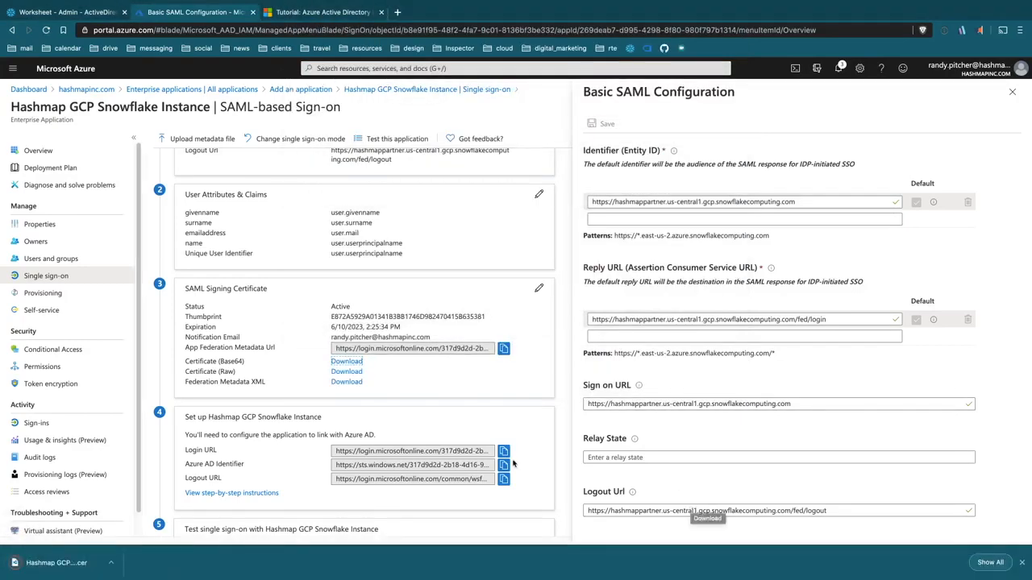
scroll(441, 313, "down", 1)
scroll(441, 313, "down", 1)
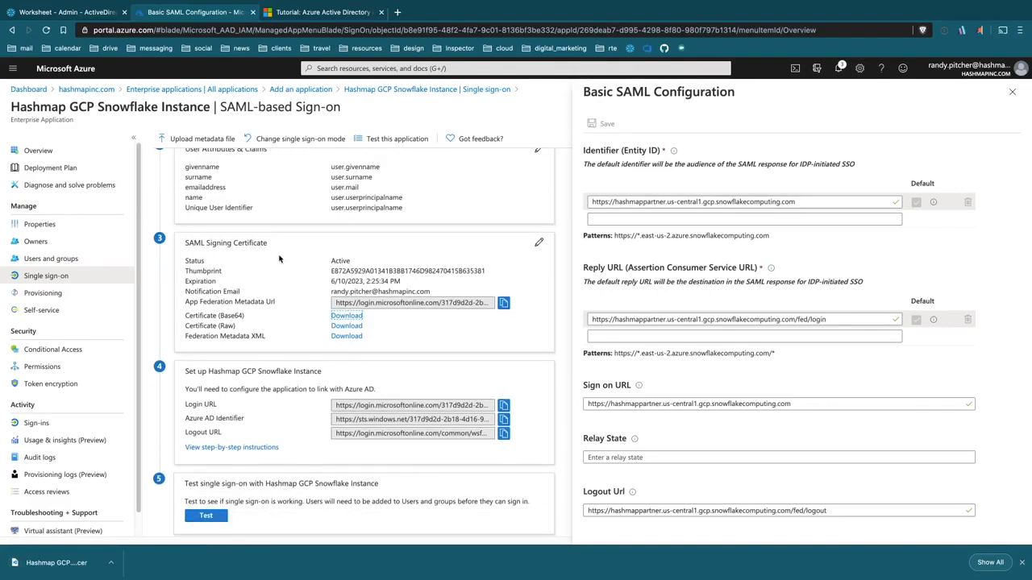
key("ctrl+Up")
Step: Open the .cer certificate from the desktop in VS Code, select its text, and return to setup_ad_sso.sql
left_click(393, 175)
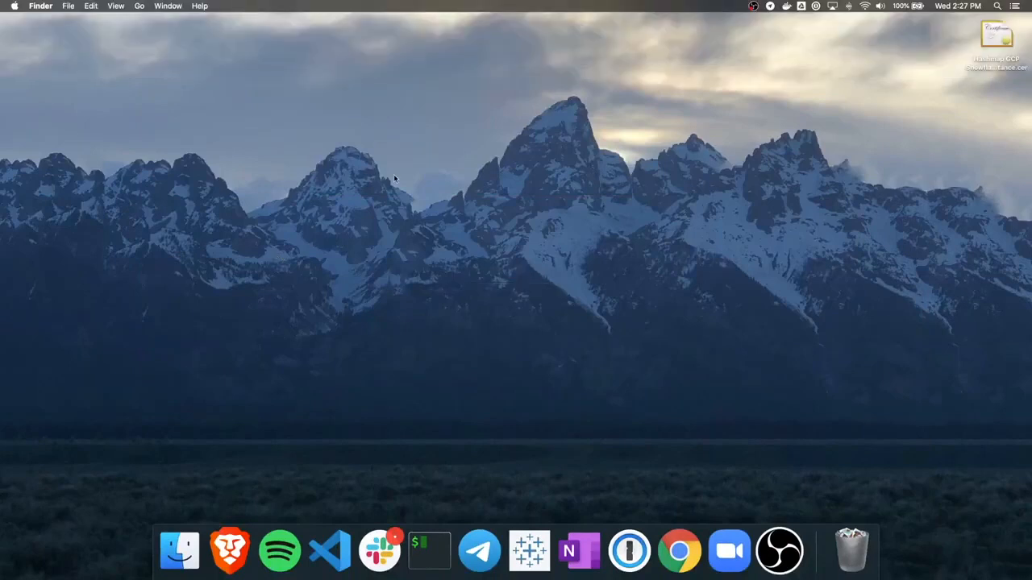
left_click_drag(984, 29, 460, 81)
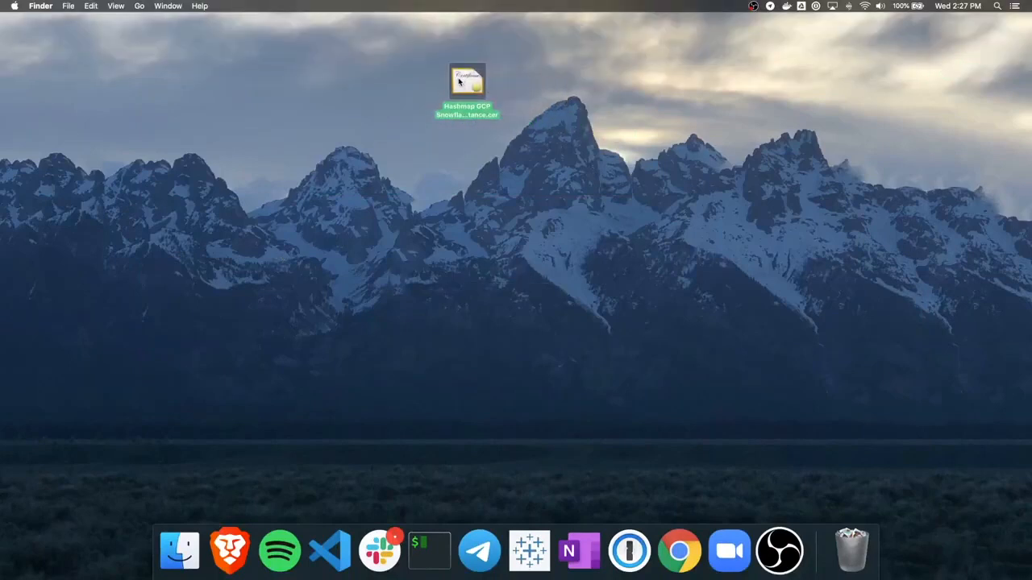
double_click(474, 92)
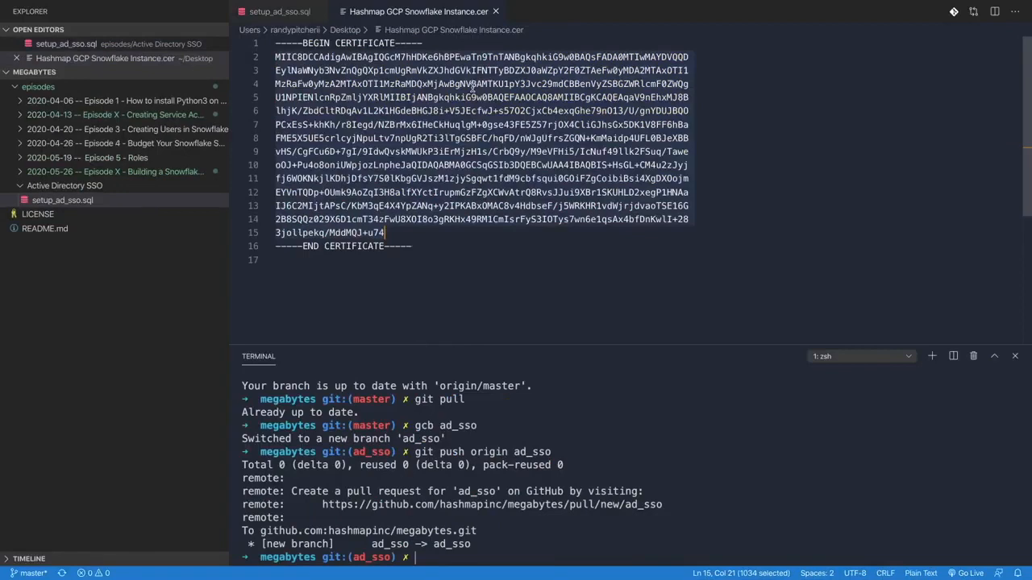
left_click(472, 192)
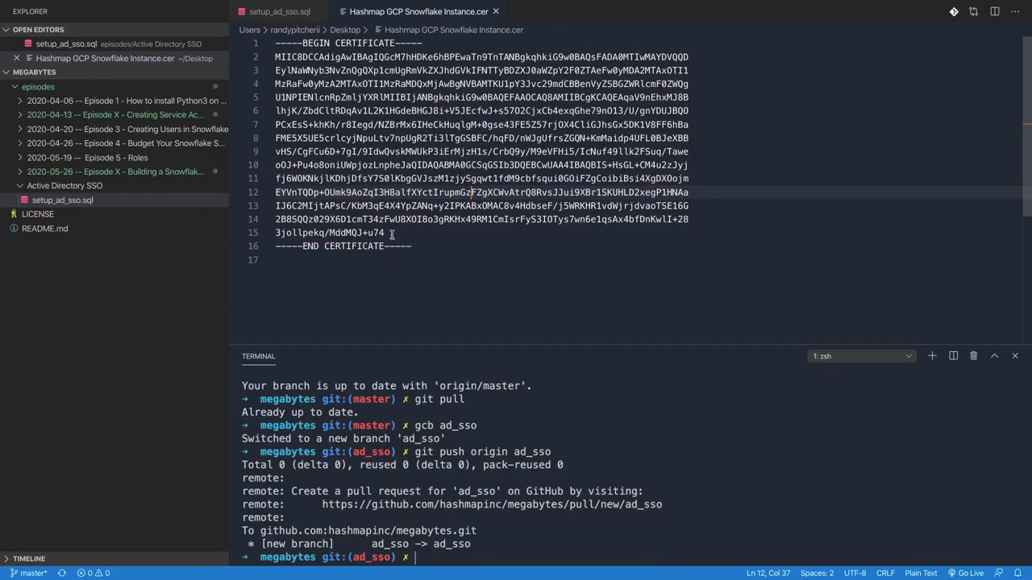
mouse_move(387, 235)
left_mouse_down()
mouse_move(353, 218)
mouse_move(395, 68)
mouse_move(275, 44)
mouse_move(367, 233)
mouse_move(386, 233)
left_mouse_up()
key("super+c")
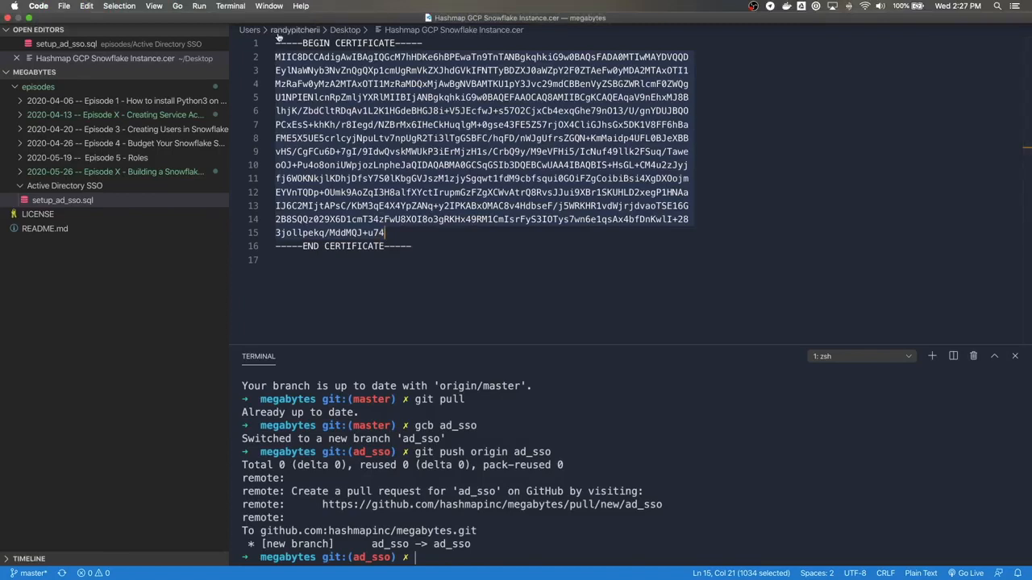
left_click(293, 11)
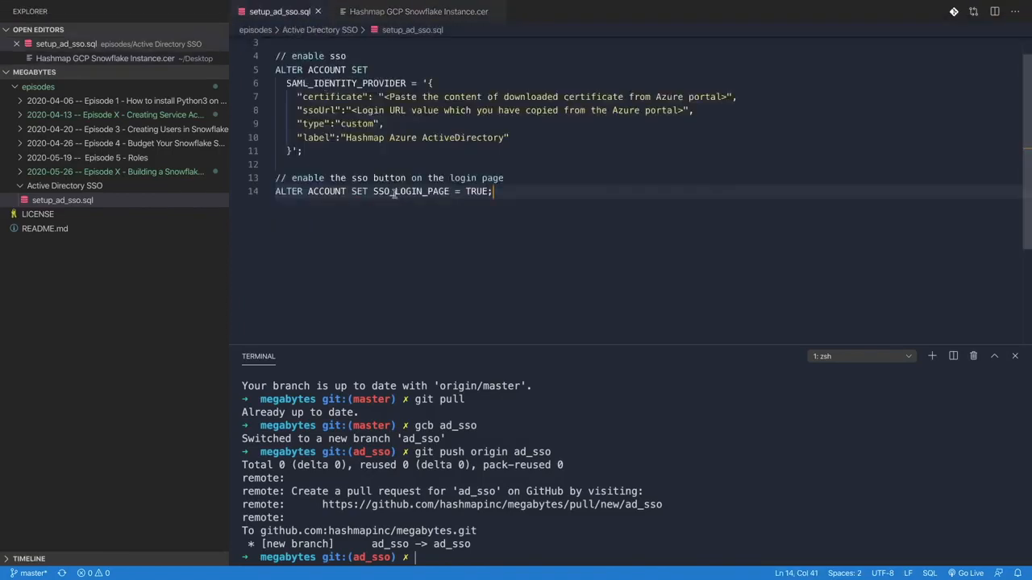
Step: Select the certificate body in the .cer file, excluding the BEGIN and END lines
scroll(478, 213, "up", 1)
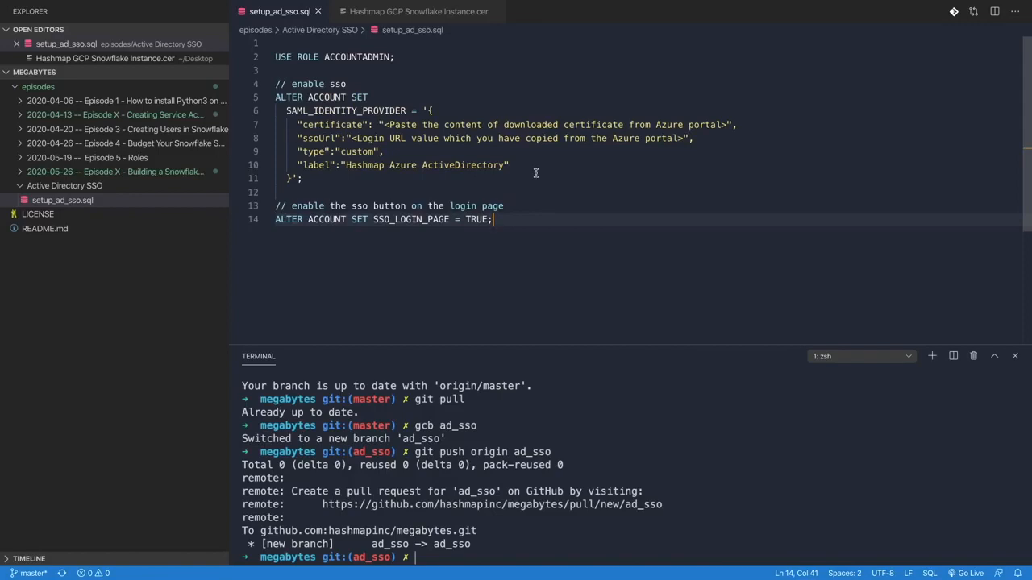
left_click(418, 11)
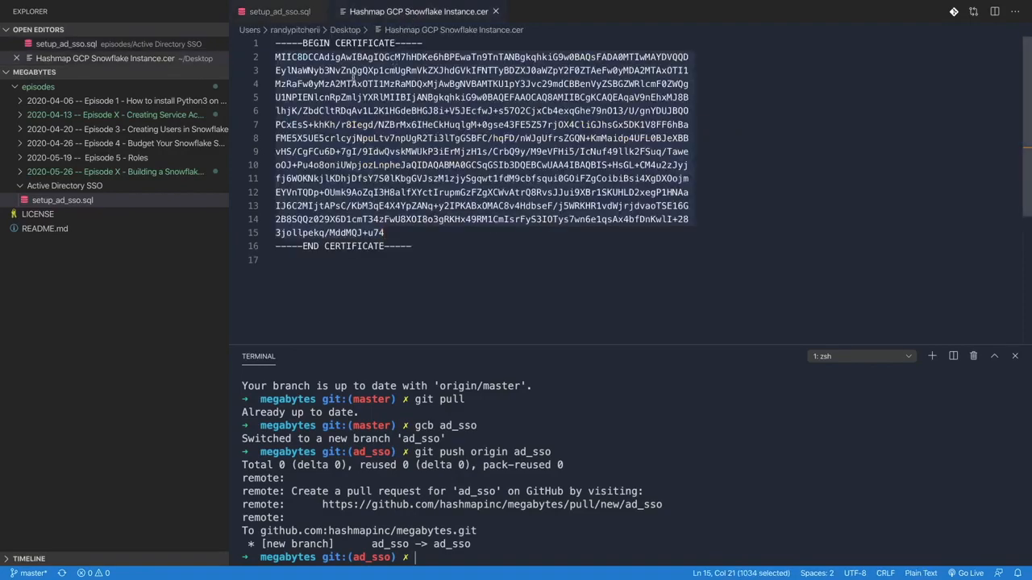
double_click(306, 54)
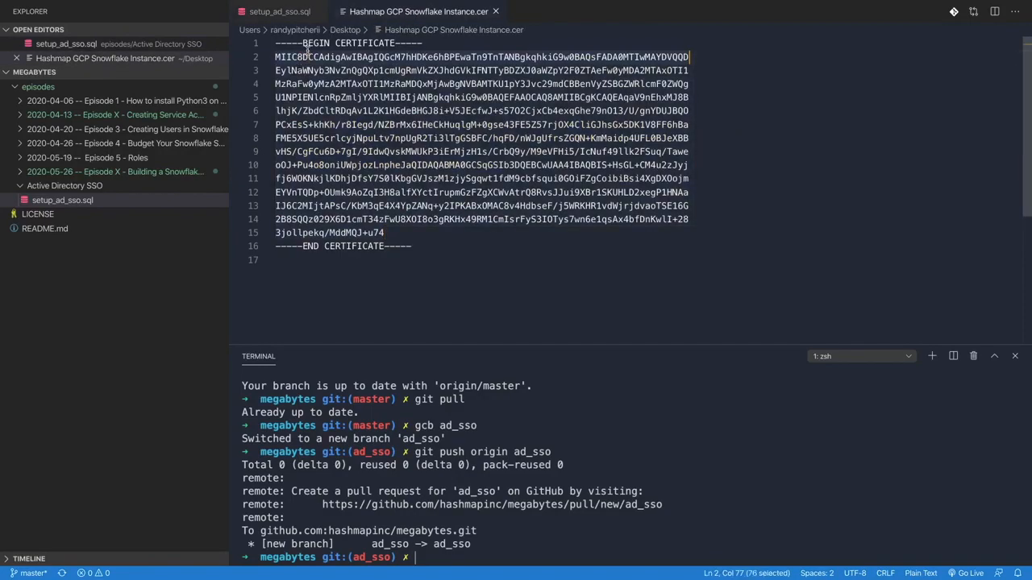
double_click(315, 247)
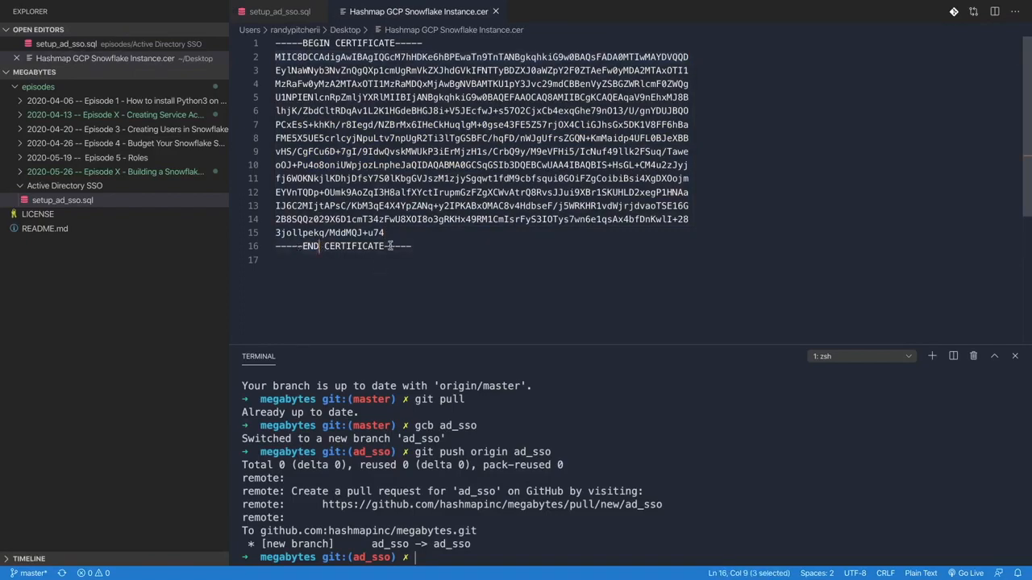
left_click_drag(391, 233, 267, 59)
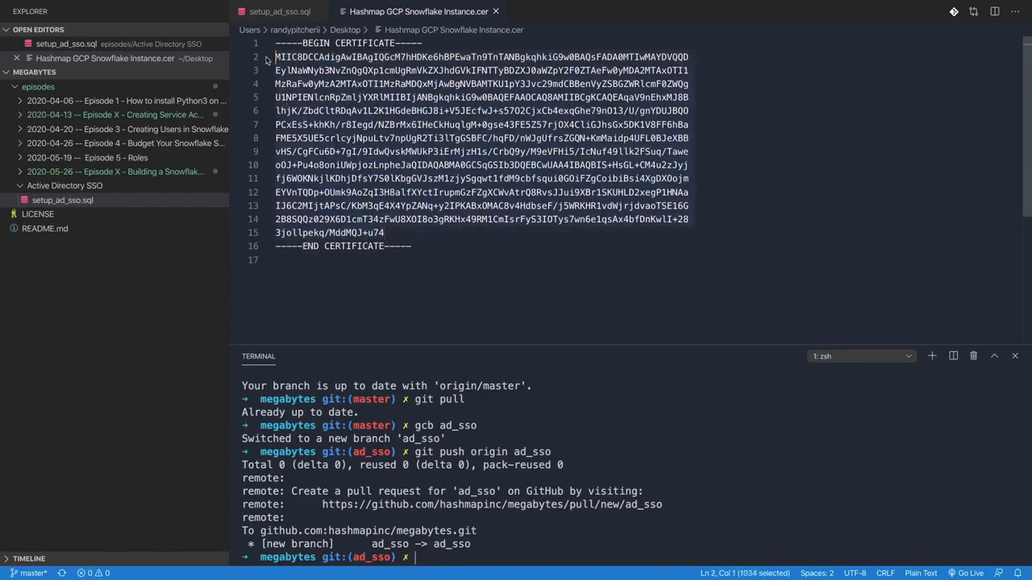
Step: Paste the certificate body over the placeholder on line 7 of setup_ad_sso.sql
left_click(271, 13)
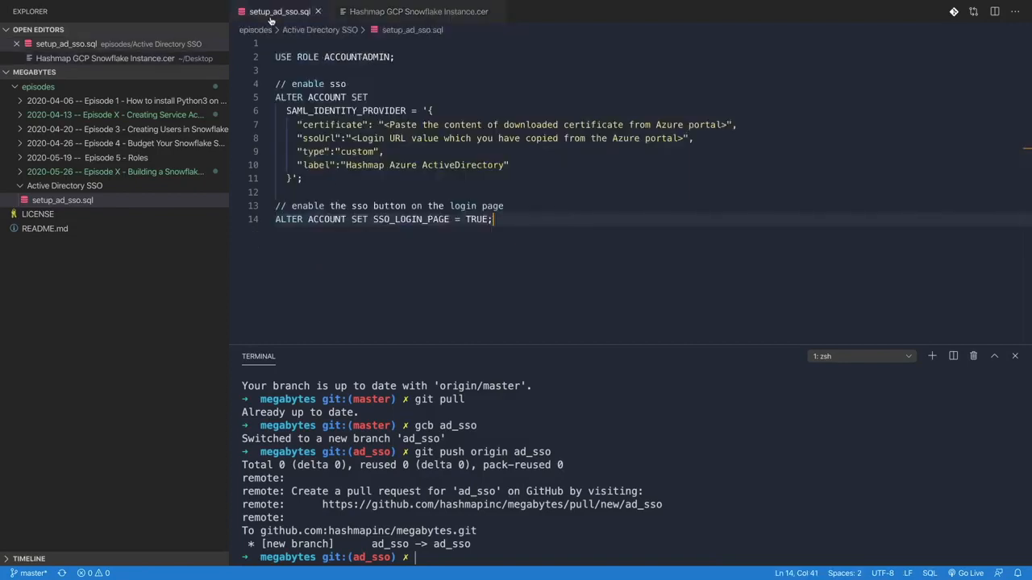
left_click(727, 124)
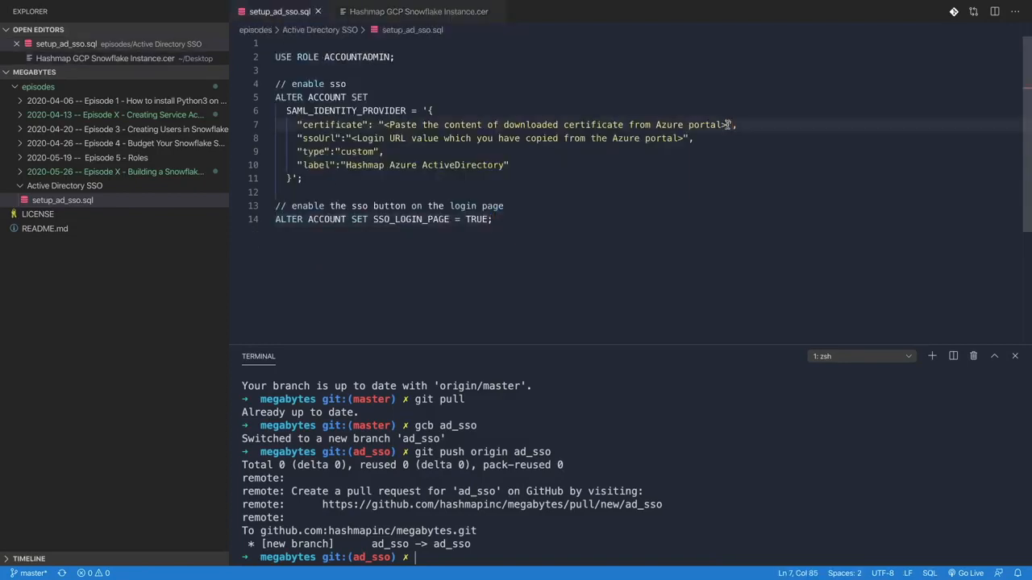
left_click(384, 125, "shift")
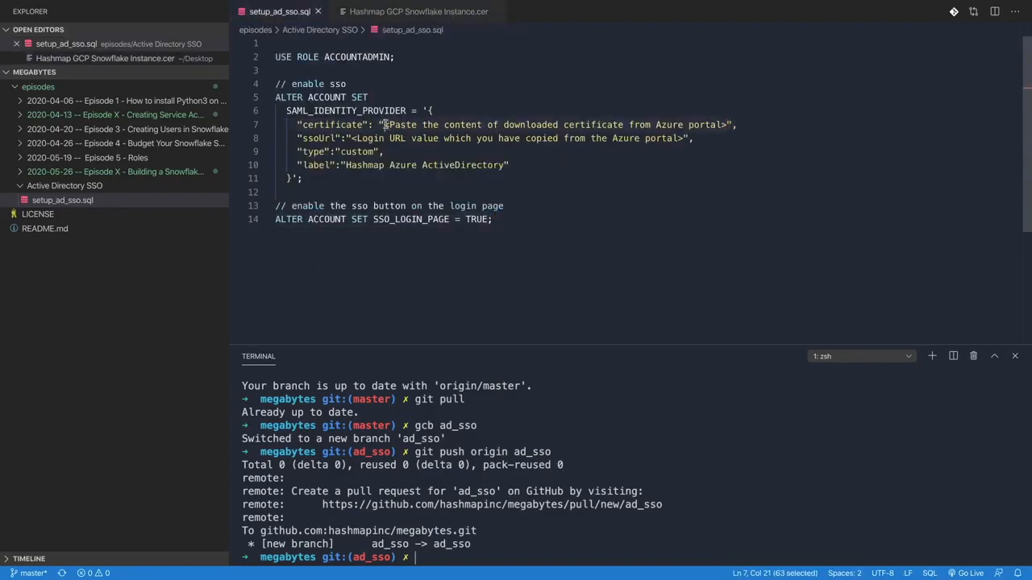
key("super+v")
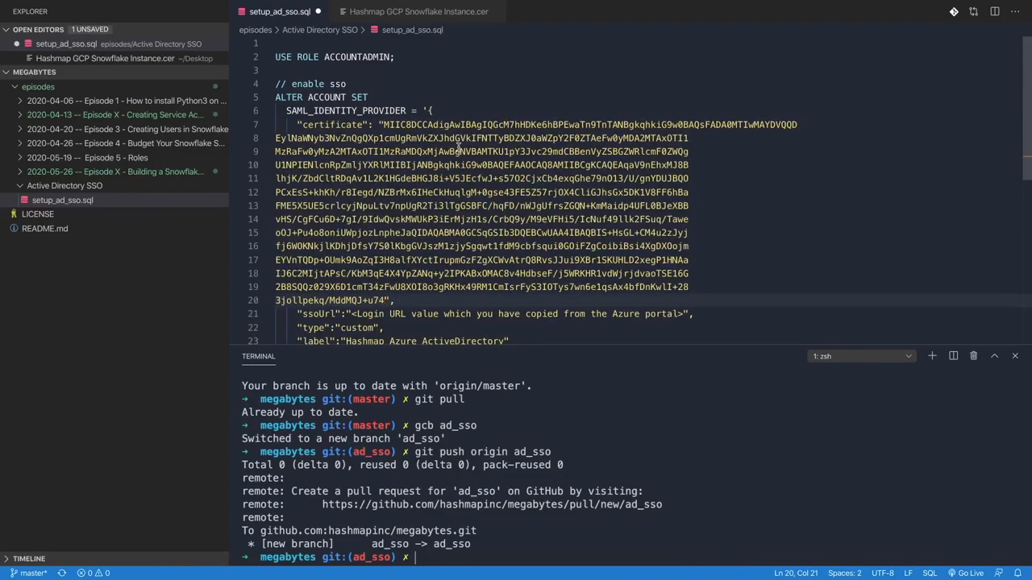
scroll(459, 150, "down", 1)
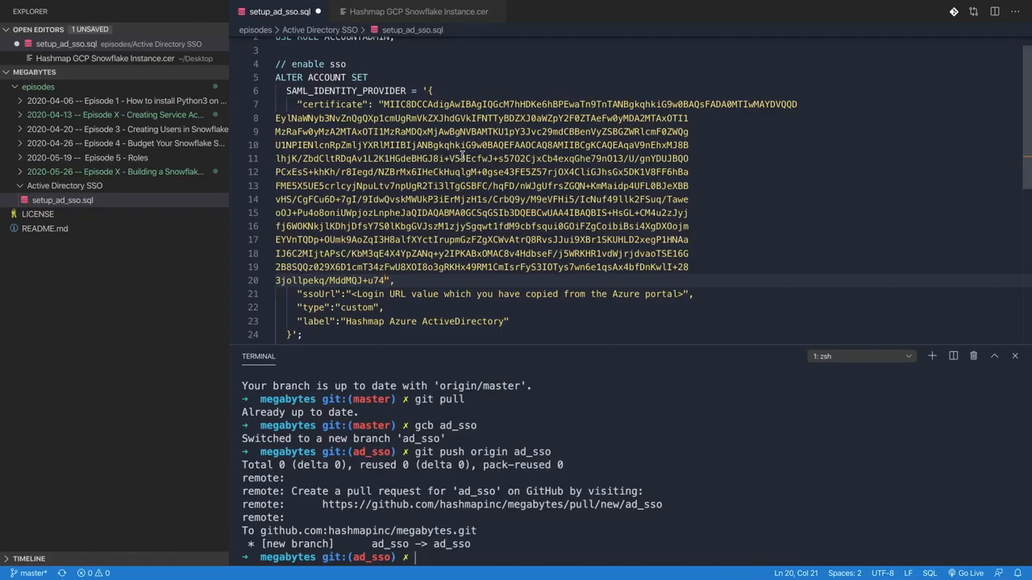
scroll(462, 153, "down", 4)
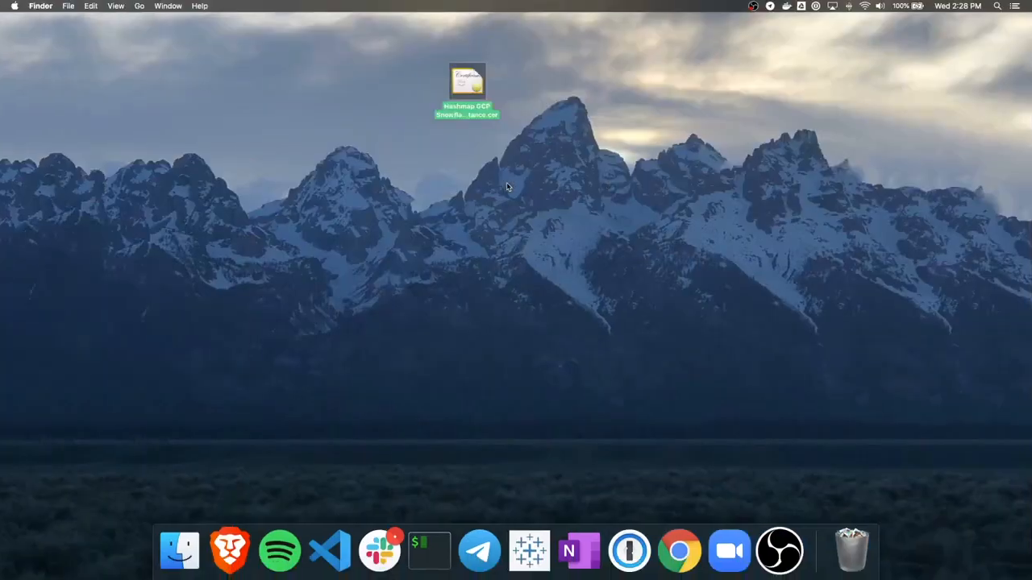
Step: Copy the Azure Login URL and paste it over the ssoUrl placeholder on line 21
left_click(230, 544)
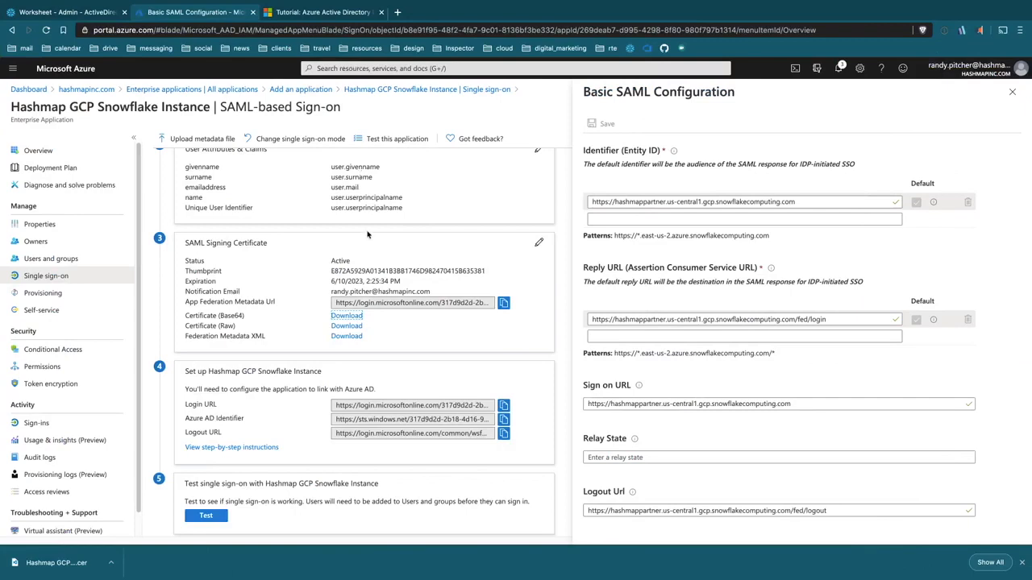
scroll(368, 235, "down", 1)
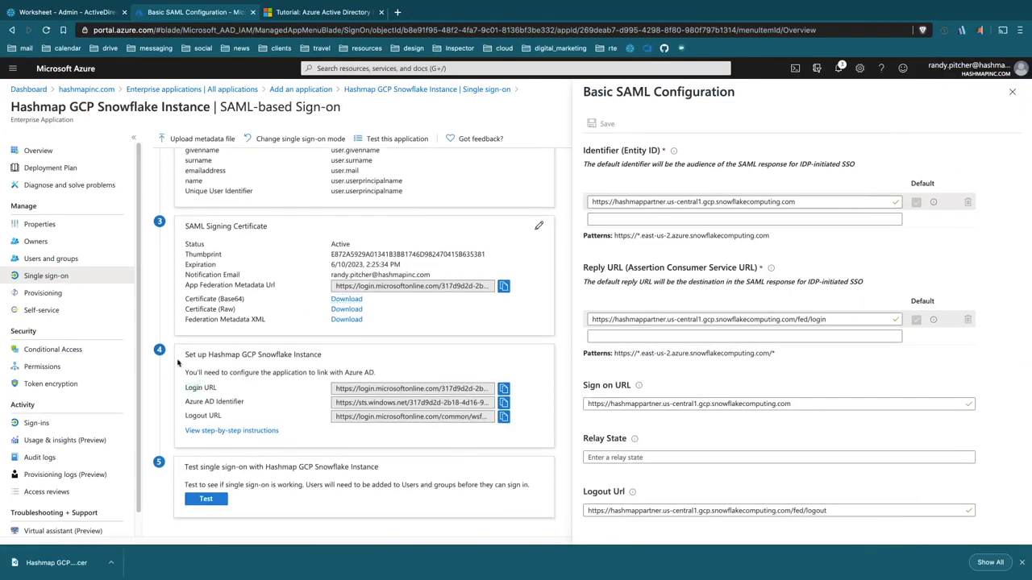
left_click(503, 388)
key("ctrl+Up")
left_click(551, 27)
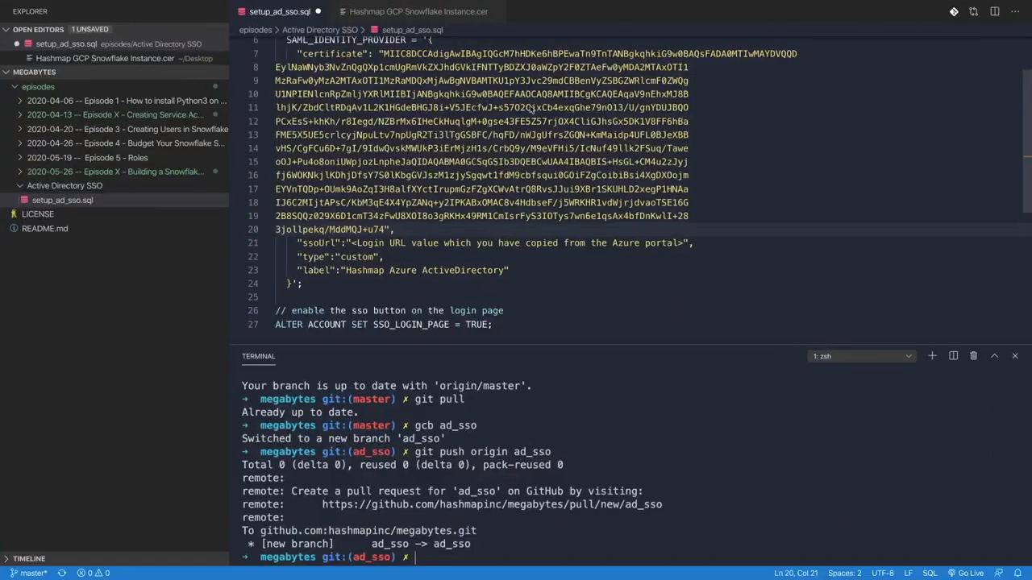
left_click(350, 242)
left_click(683, 244, "shift")
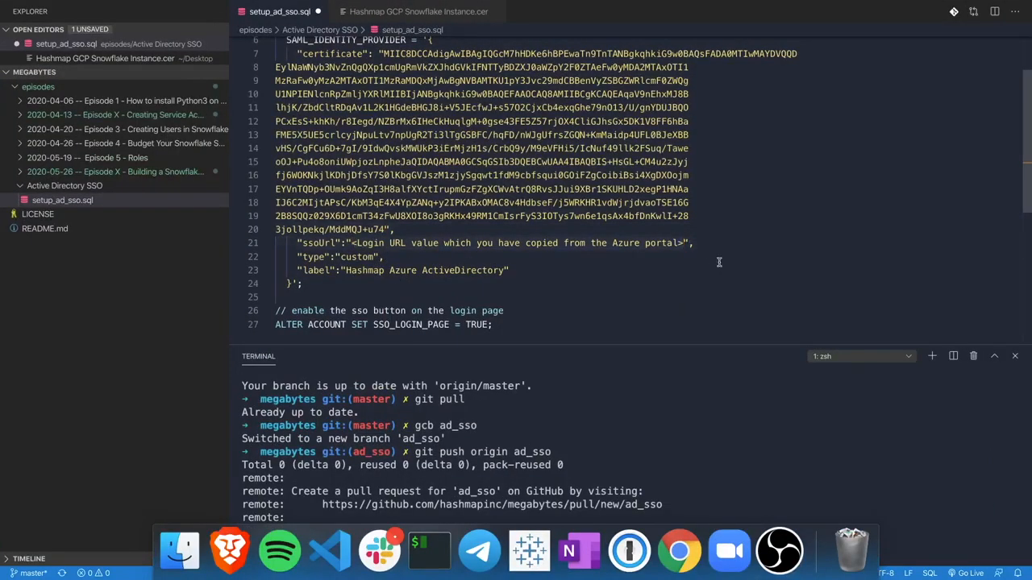
key("super+v")
Step: Replace the label 'Hashmap Azure ActiveDirectory' with 'AzureAD'
left_click(375, 257)
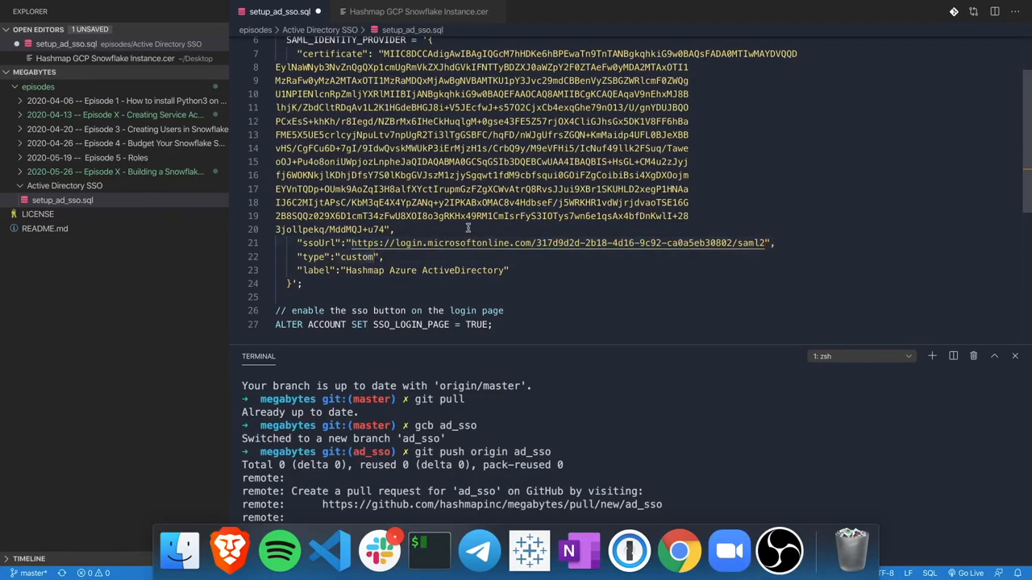
scroll(408, 272, "down", 3)
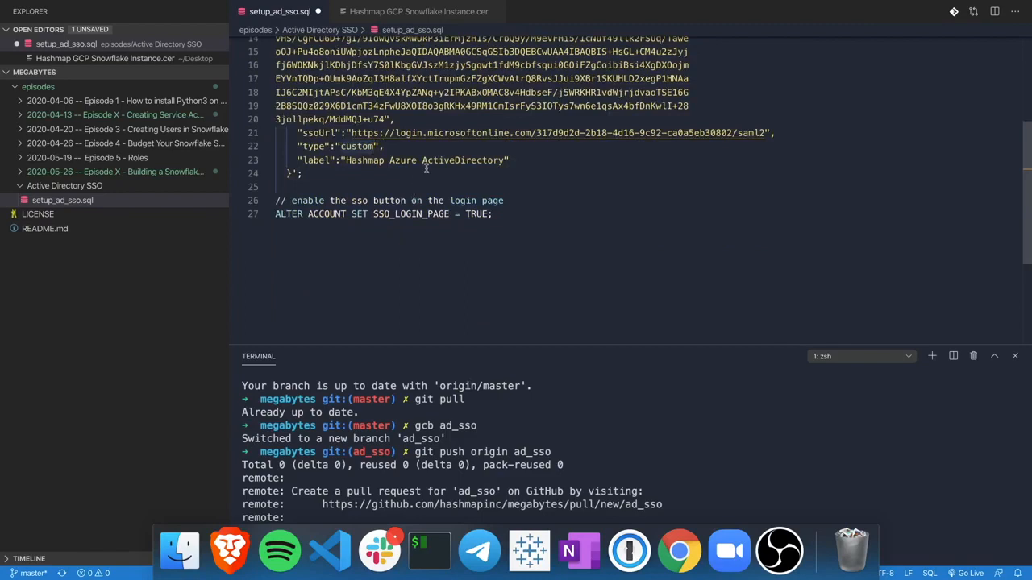
double_click(377, 161)
left_click_drag(377, 161, 426, 162)
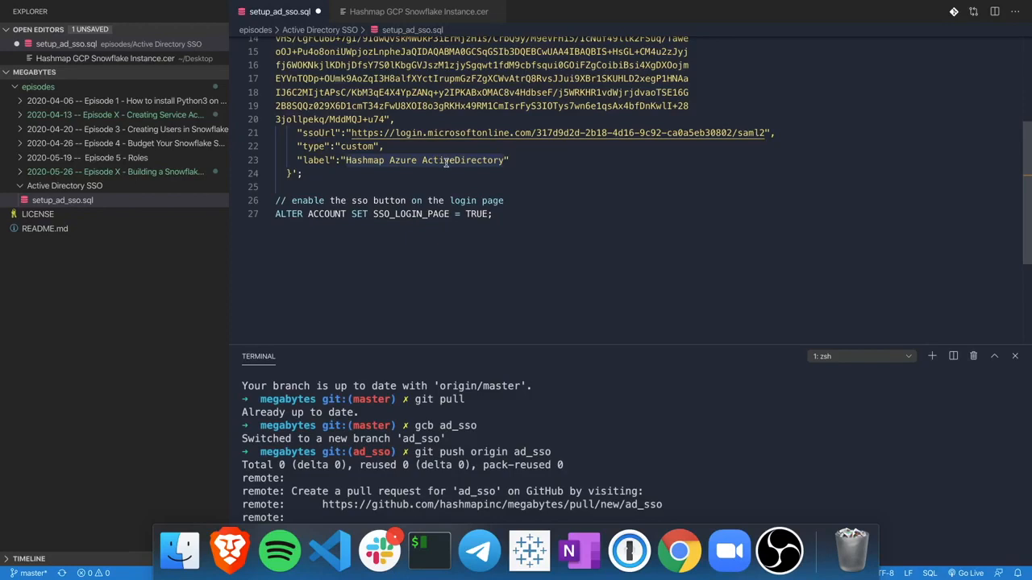
key("alt+BackSpace")
key("alt+BackSpace")
key("alt+BackSpace")
type("AzureA")
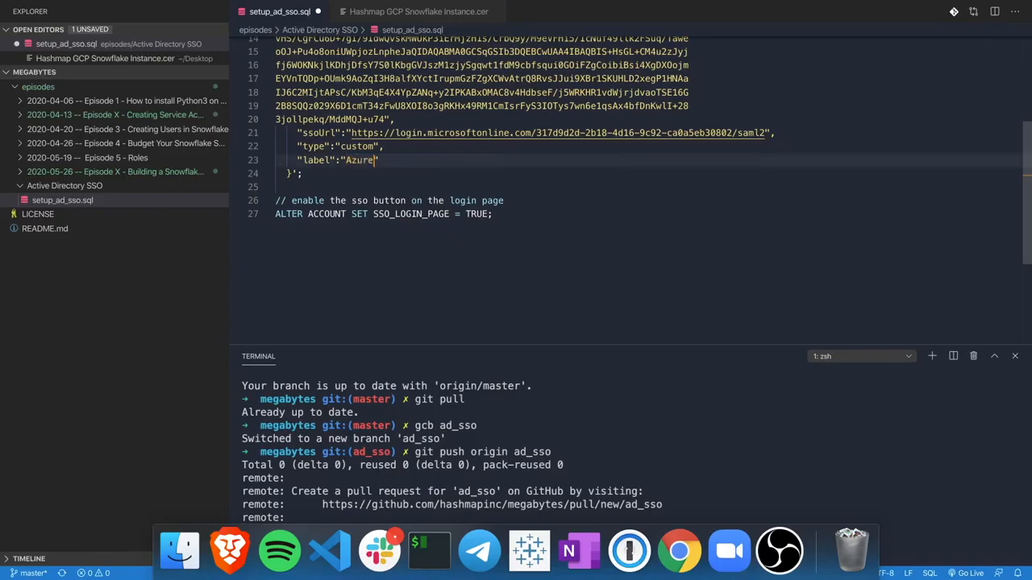
type("D")
Step: Select the whole edited SQL script and go back to the browser
scroll(436, 173, "up", 5)
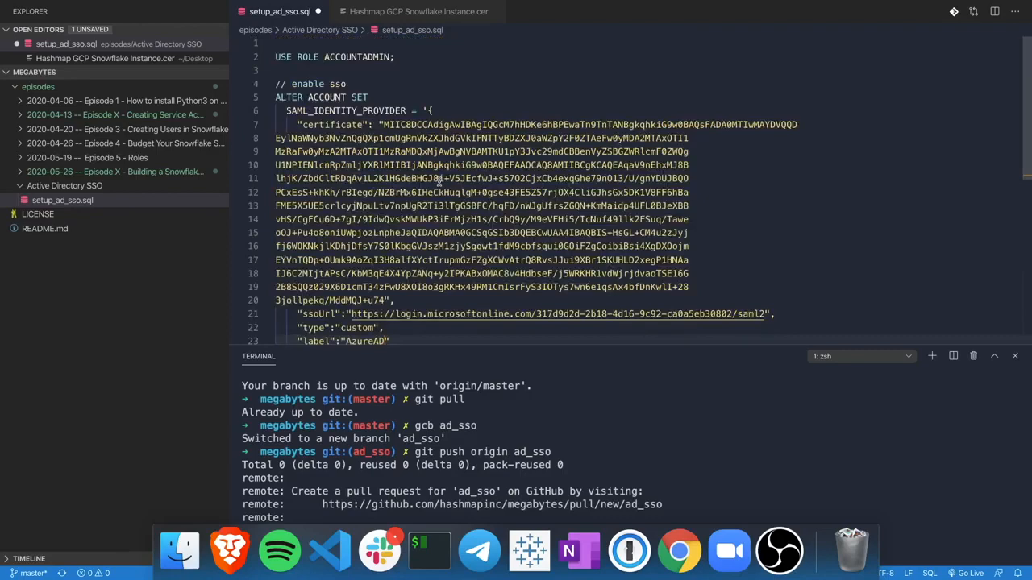
left_click(368, 96)
key("super+a")
key("ctrl+Up")
left_click(455, 36)
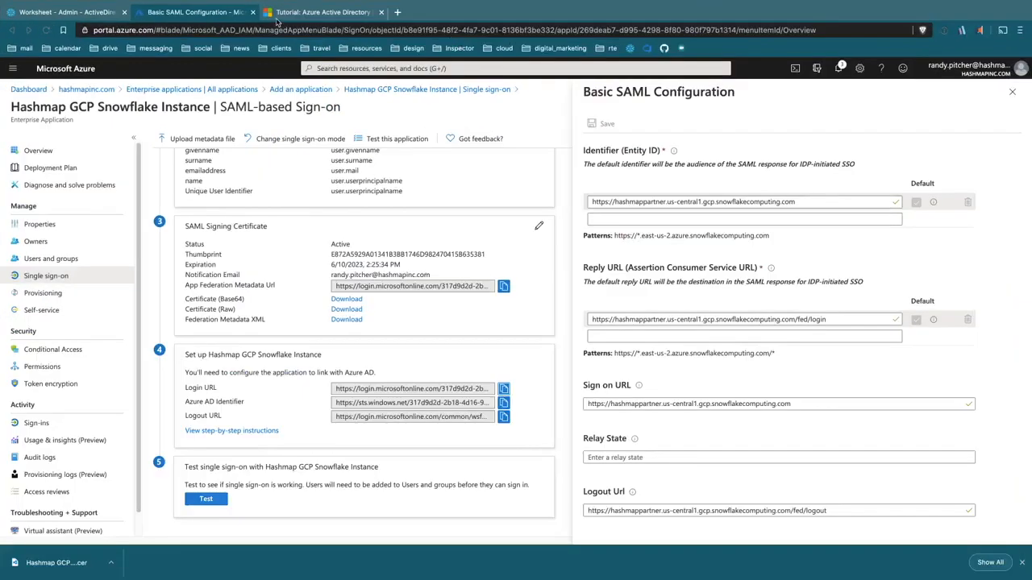
Step: Paste the SSO script into the Snowflake worksheet and run it until 'Statement executed successfully.'
left_click(103, 14)
left_click(473, 198)
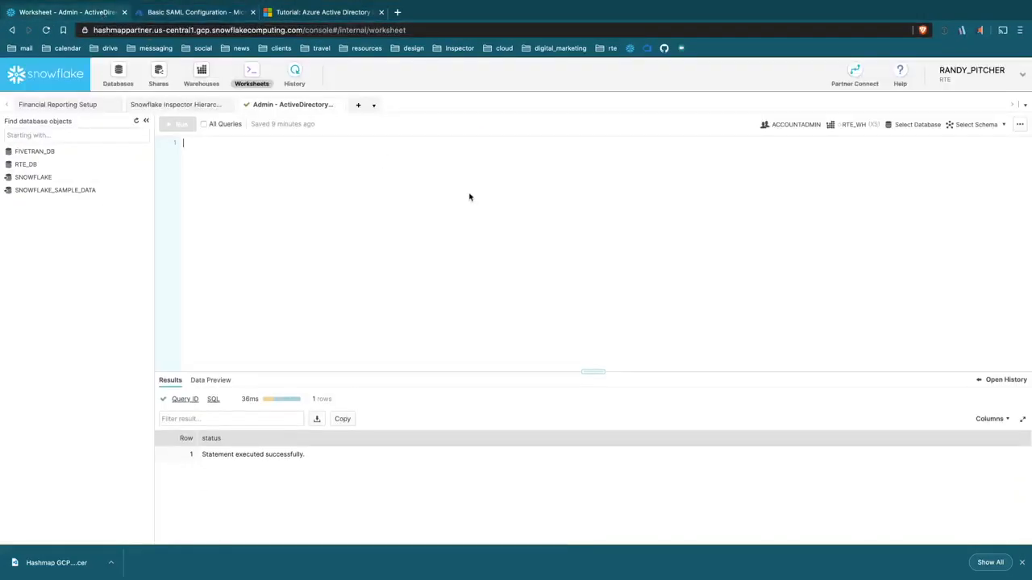
key("super+v")
left_click(282, 153)
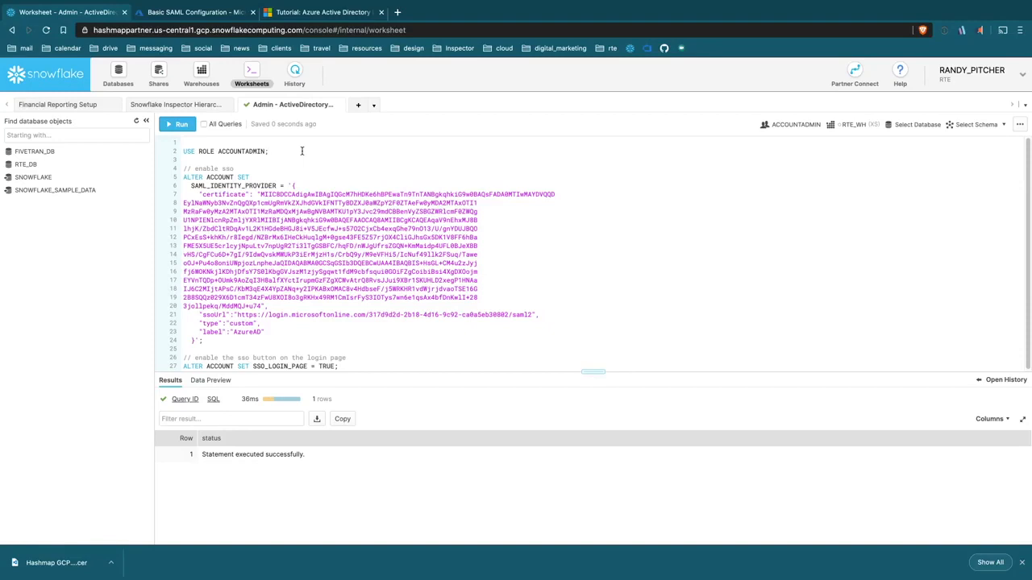
key("super+Return")
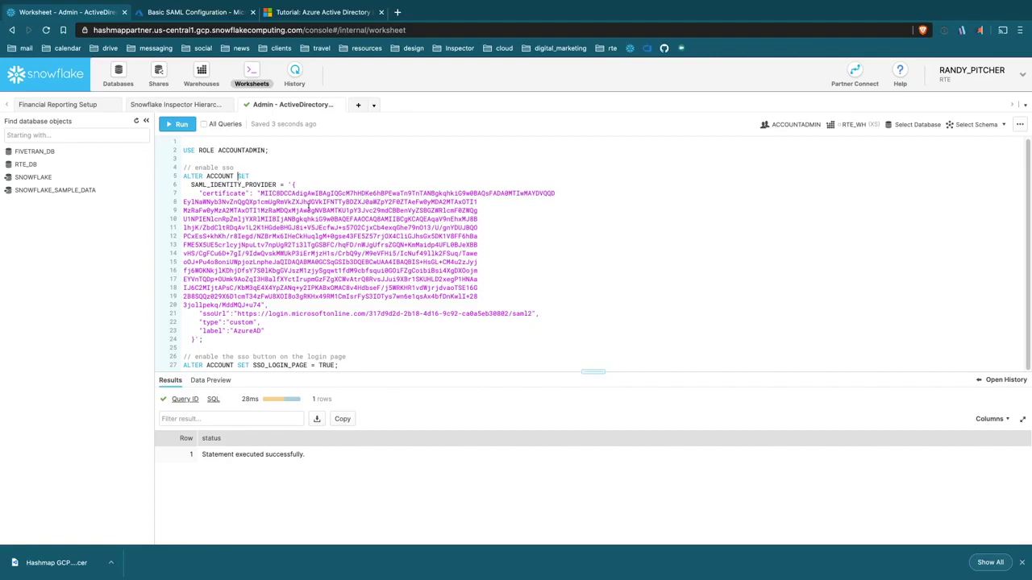
key("super+Return")
key("super+Return")
Step: Add and run a DESC USER query for the current user below the SSO statement
left_click(965, 87)
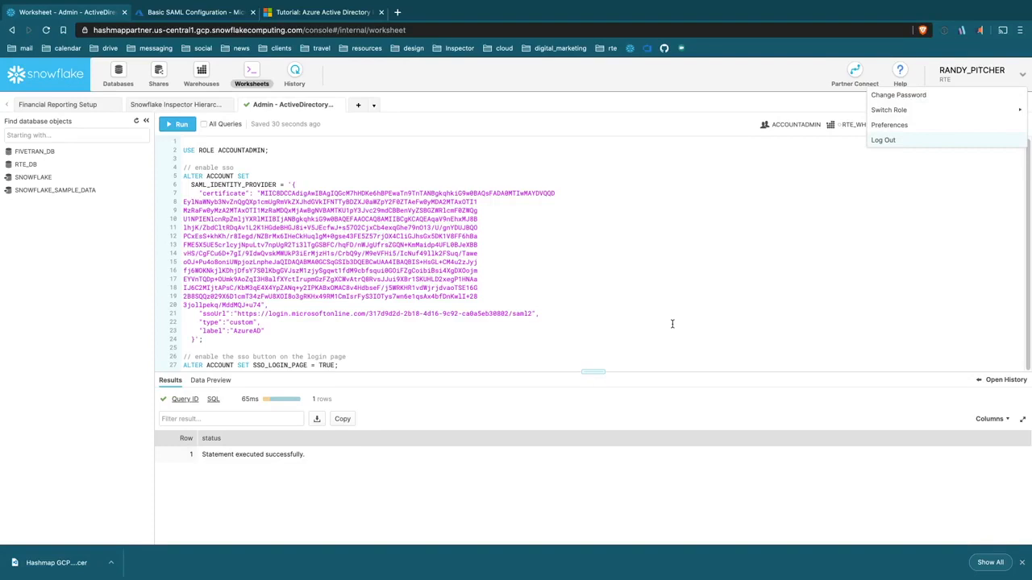
left_click(412, 365)
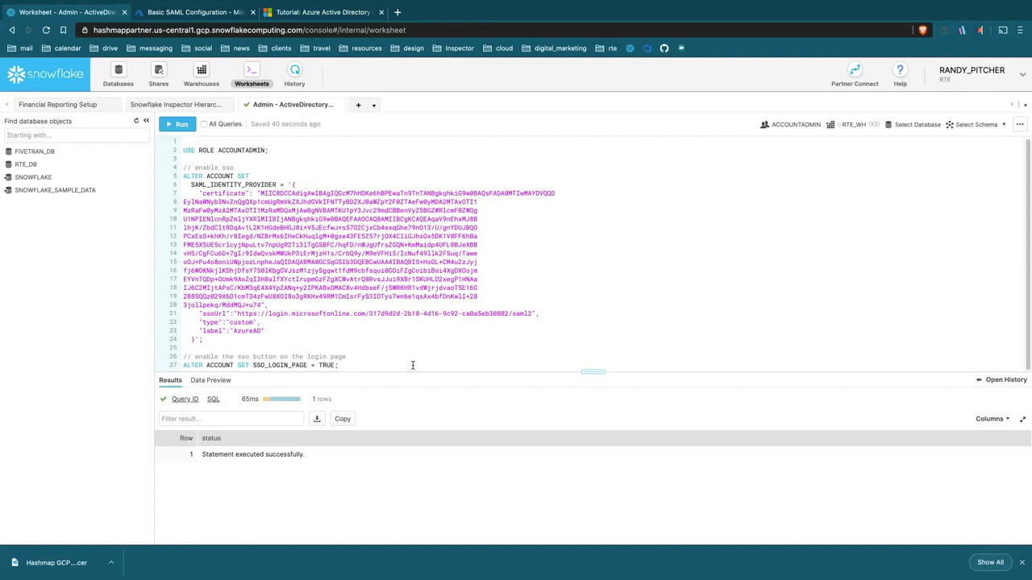
key("Return")
key("Return")
type("desc user randy_pitcher;")
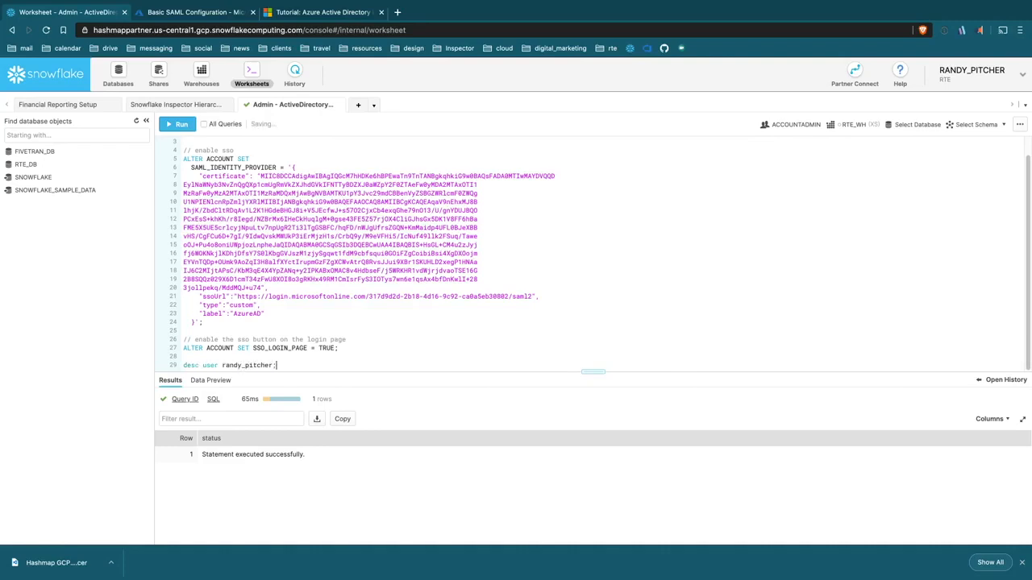
key("super+Return")
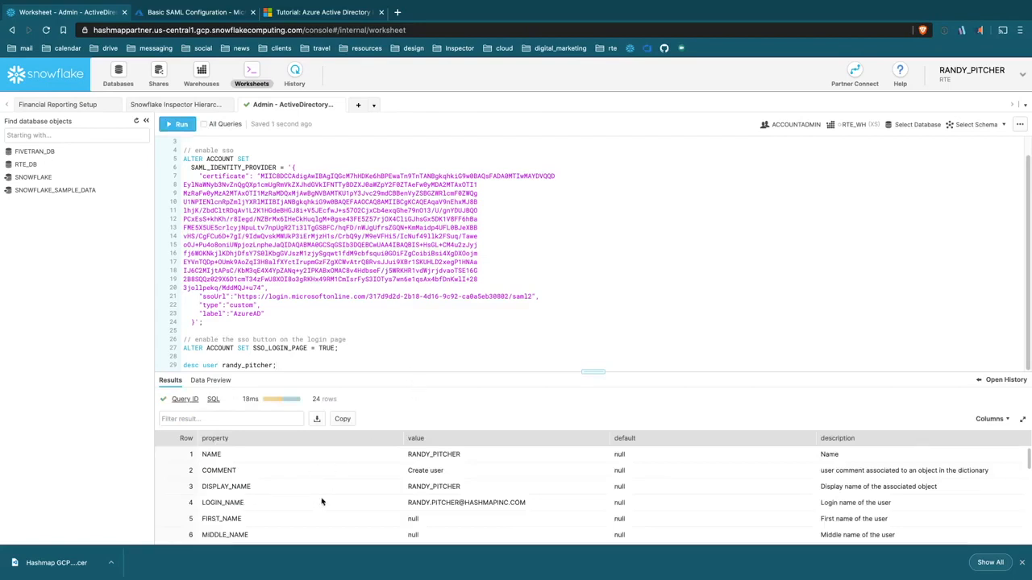
Step: Copy the LOGIN_NAME value and add an ALTER USER line setting login_name to the user's e-mail
left_click(435, 503)
left_click_drag(436, 504, 526, 505)
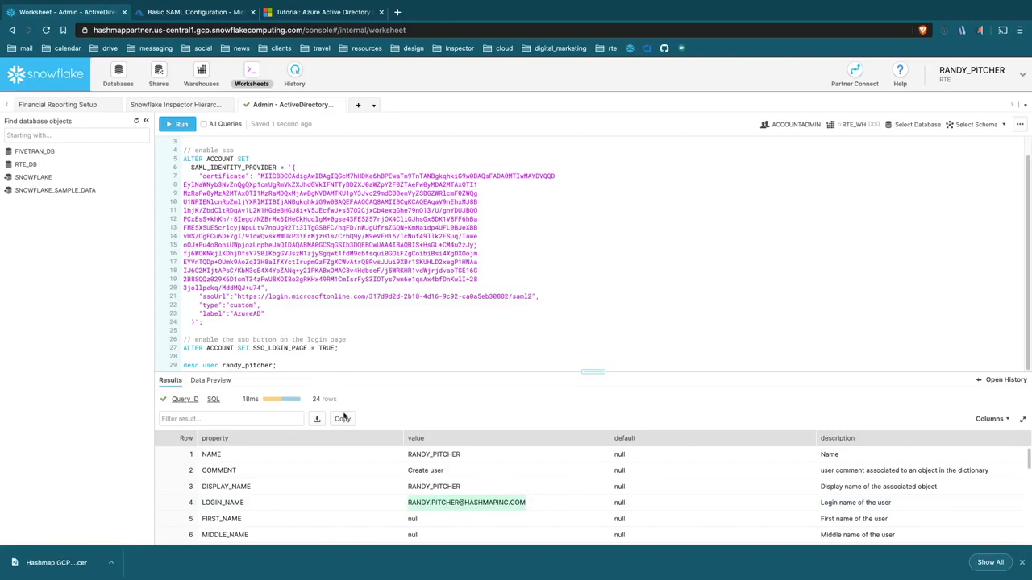
left_click(341, 366)
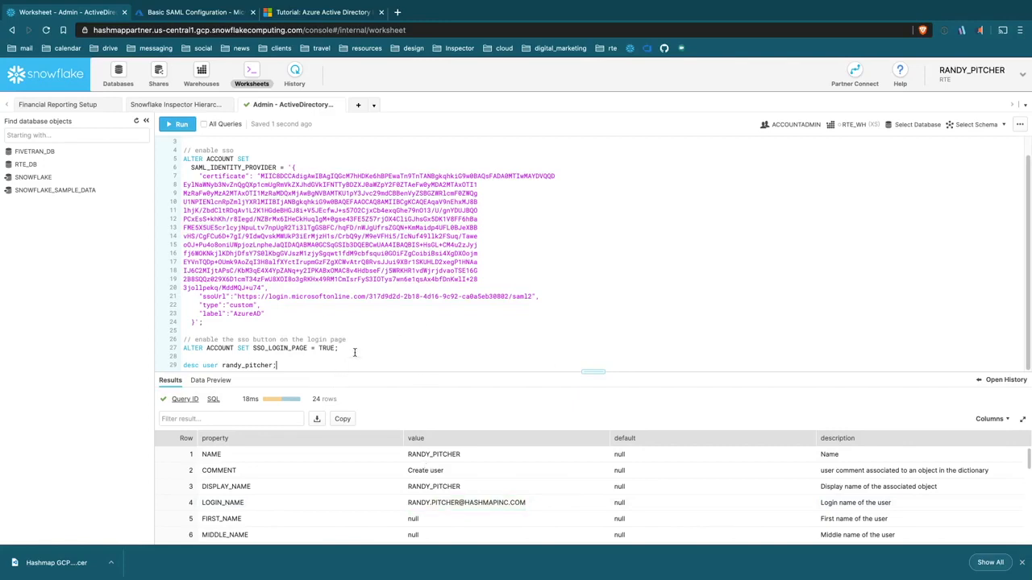
key("Return")
type("alter user ")
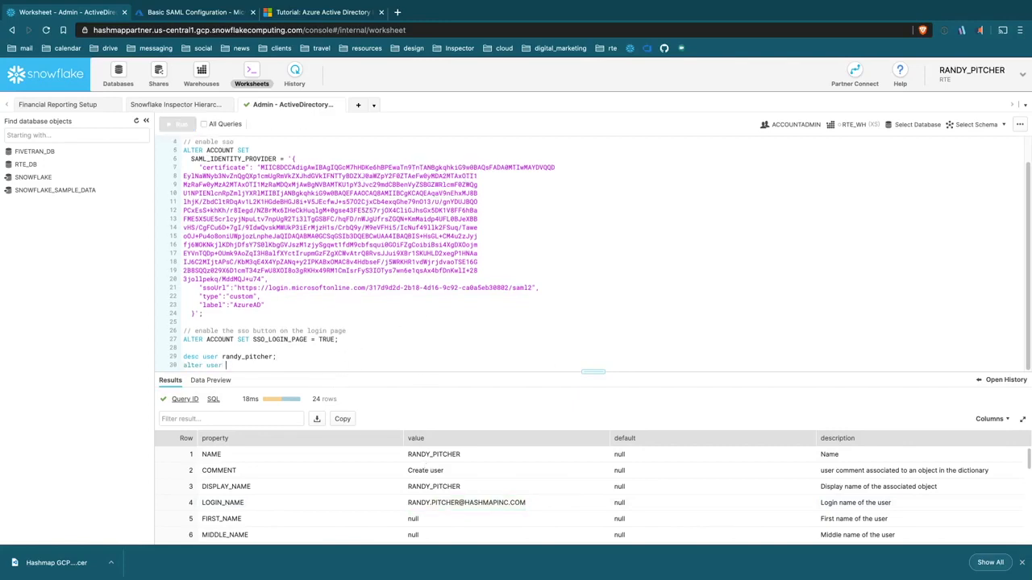
type("randy_pitcher se")
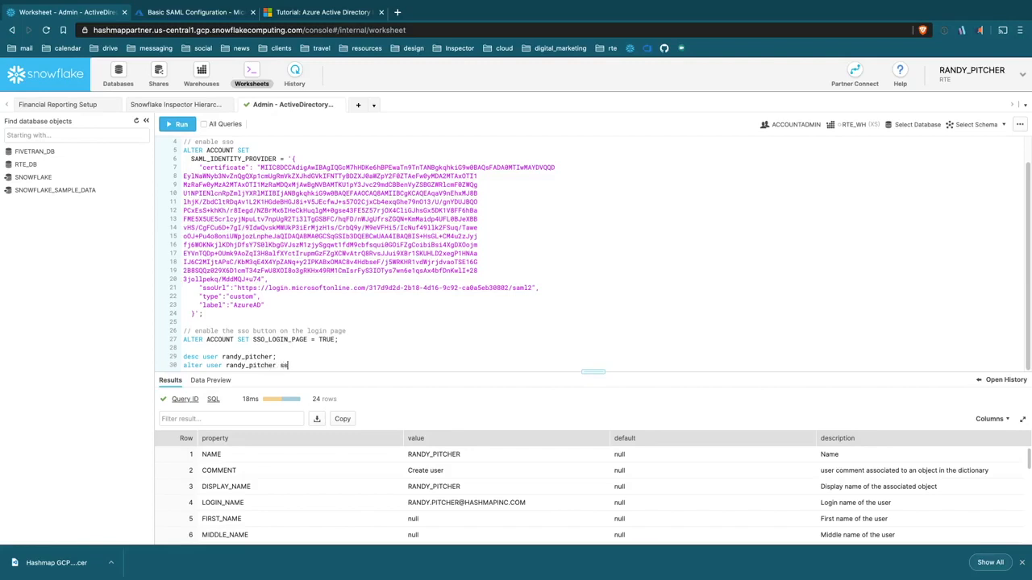
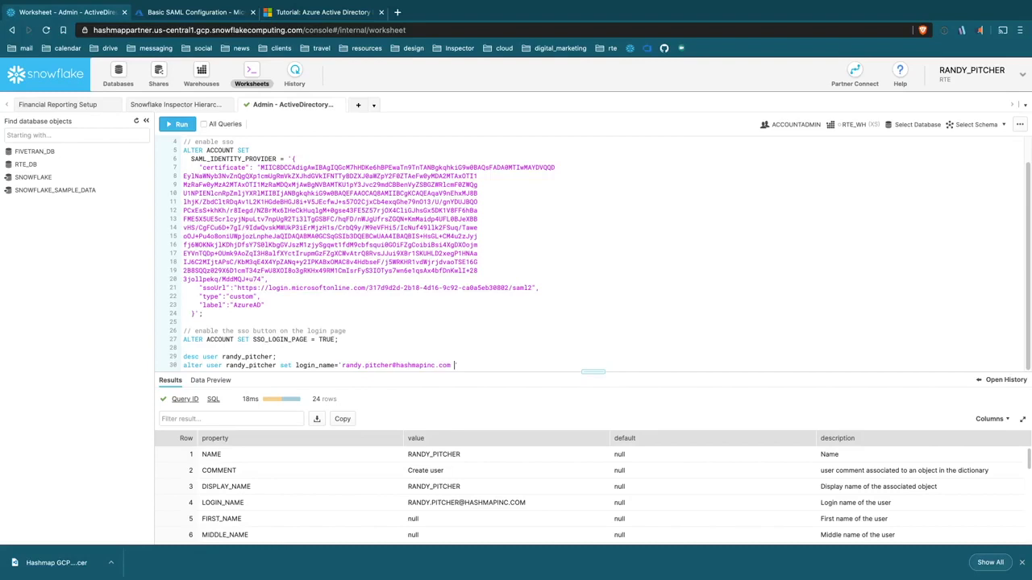
double_click(359, 366)
triple_click(359, 367)
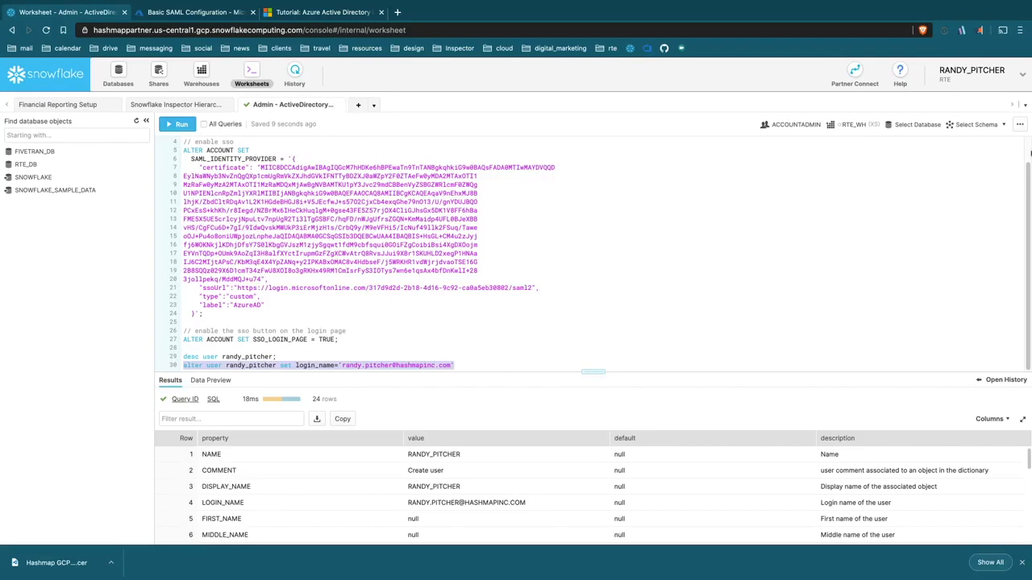
left_click(994, 80)
Step: Log out of Snowflake and retry via 'Log in using AzureAD', hitting error AADSTS50105
mouse_move(985, 115)
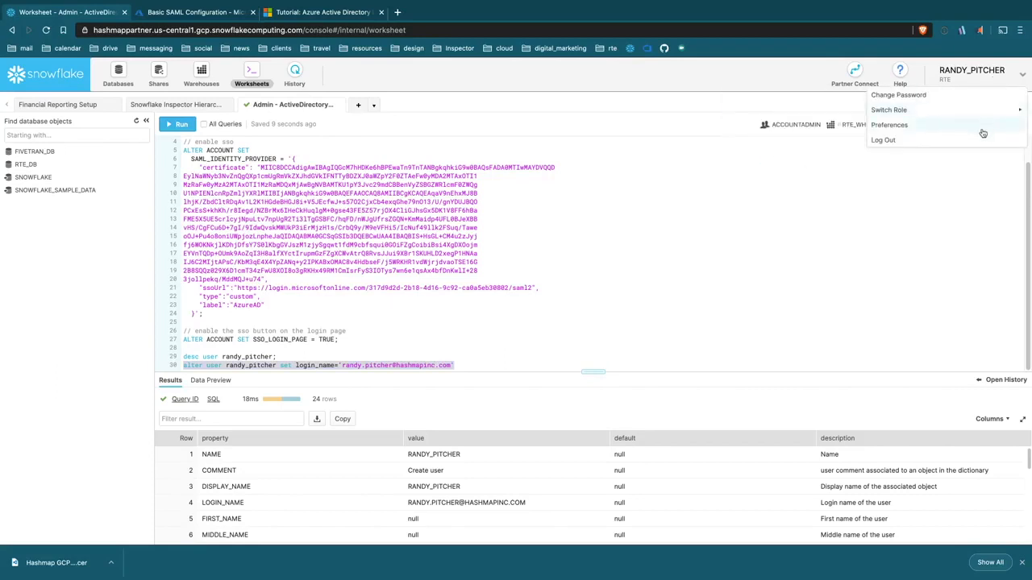
left_click(978, 139)
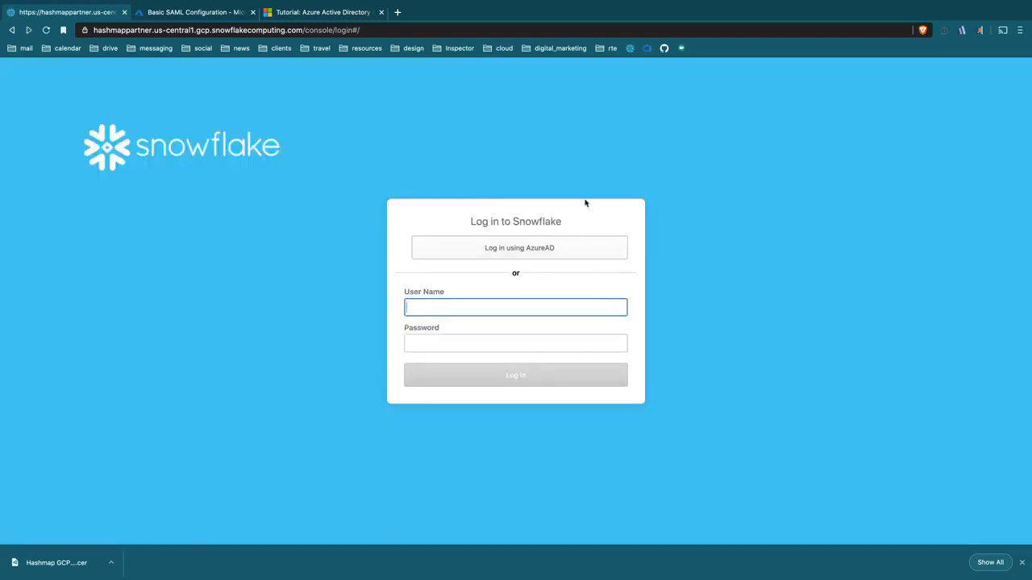
mouse_move(586, 579)
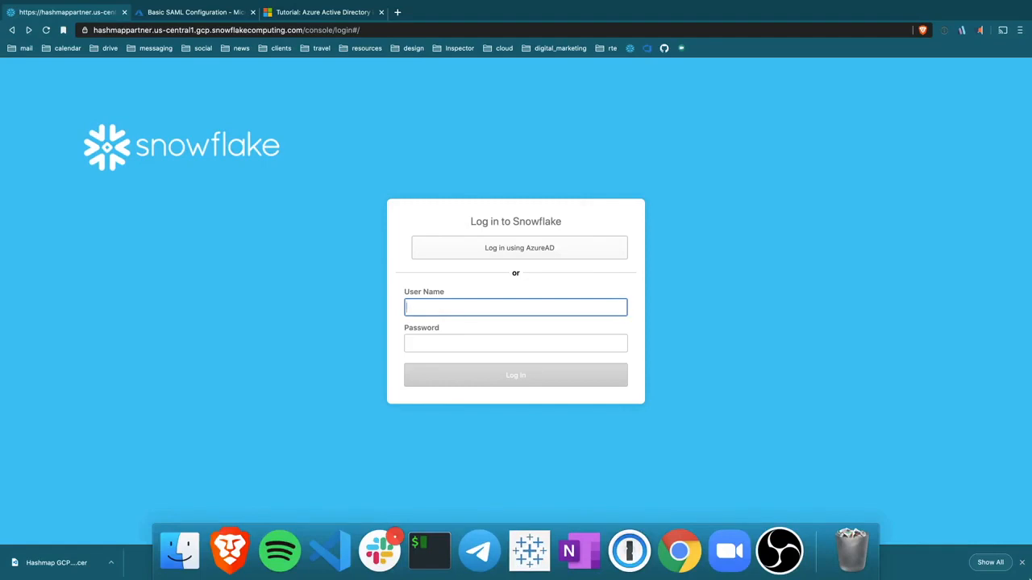
left_click(522, 249)
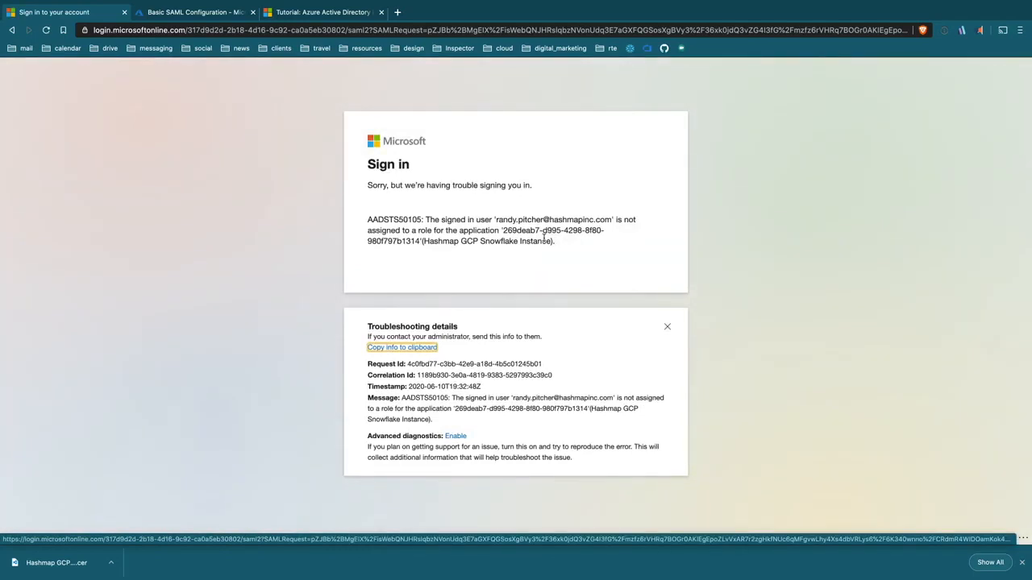
left_click_drag(497, 219, 596, 218)
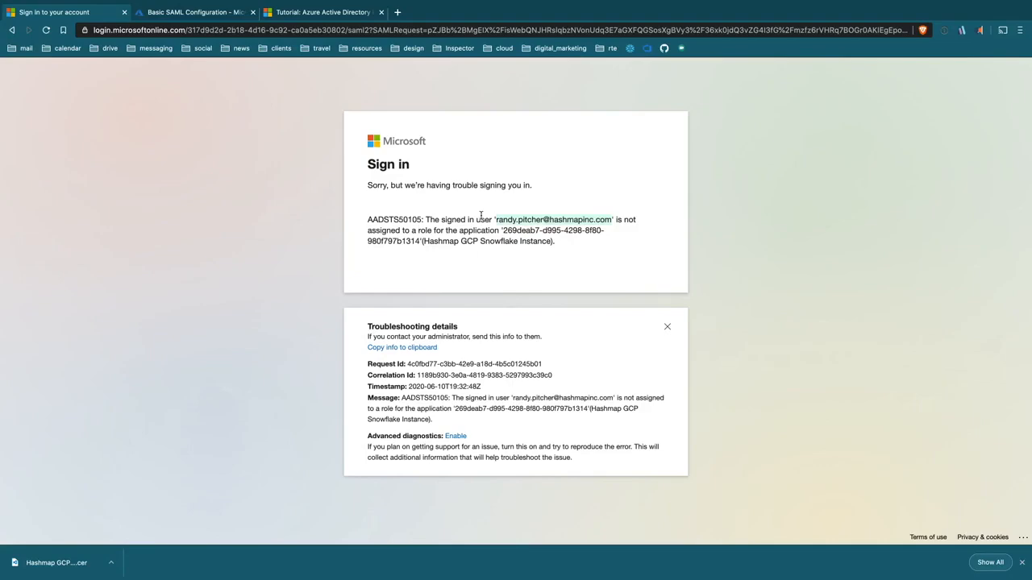
Step: Under Users and groups, assign the user's work account to Hashmap GCP Snowflake Instance with role User
left_click(219, 16)
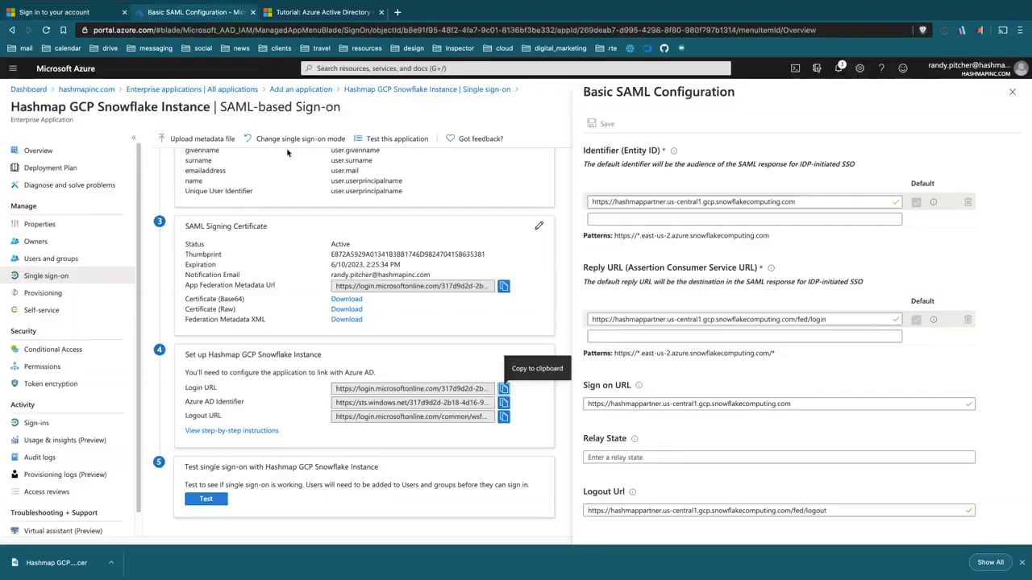
left_click(68, 265)
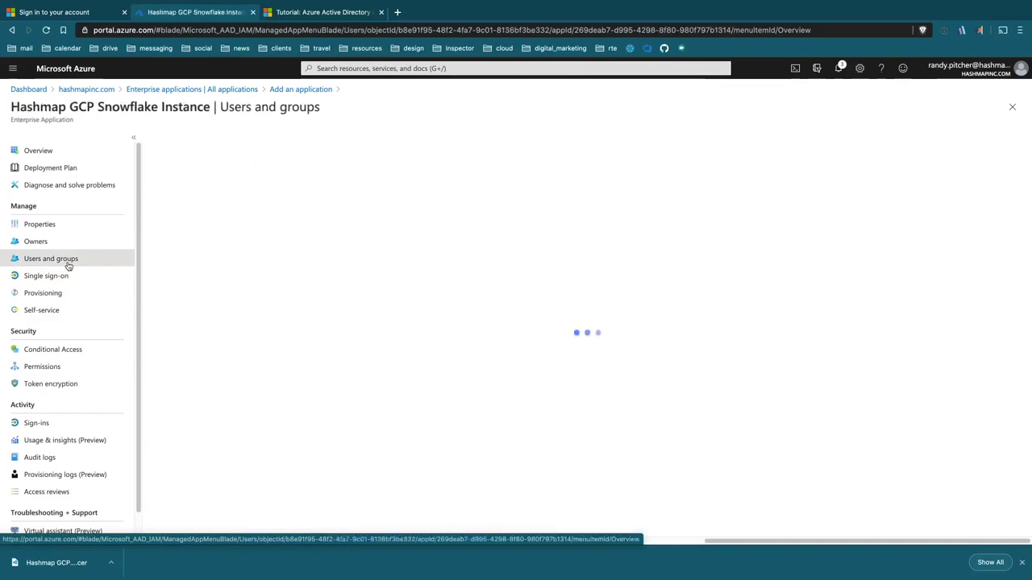
left_click(178, 138)
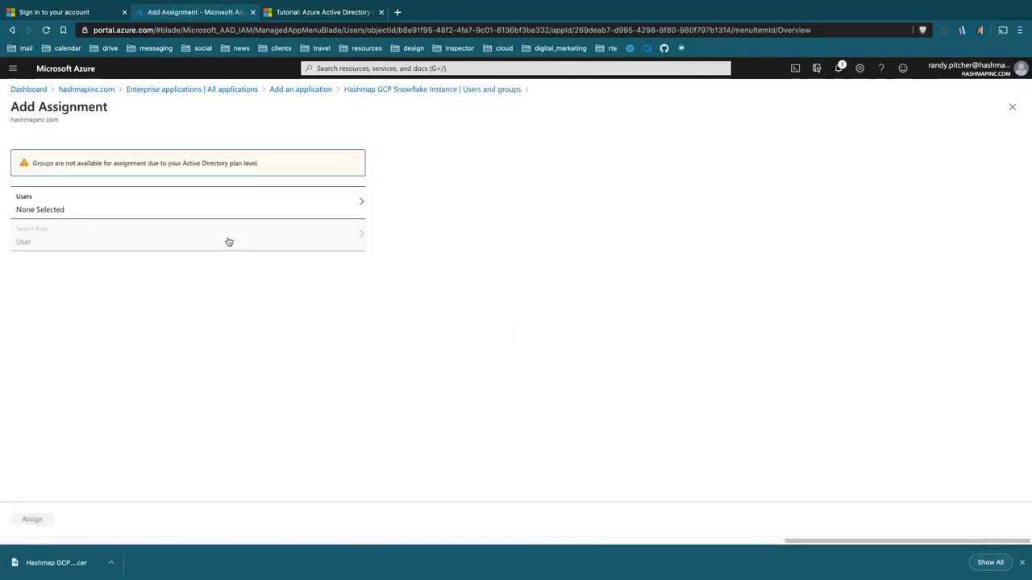
left_click(169, 207)
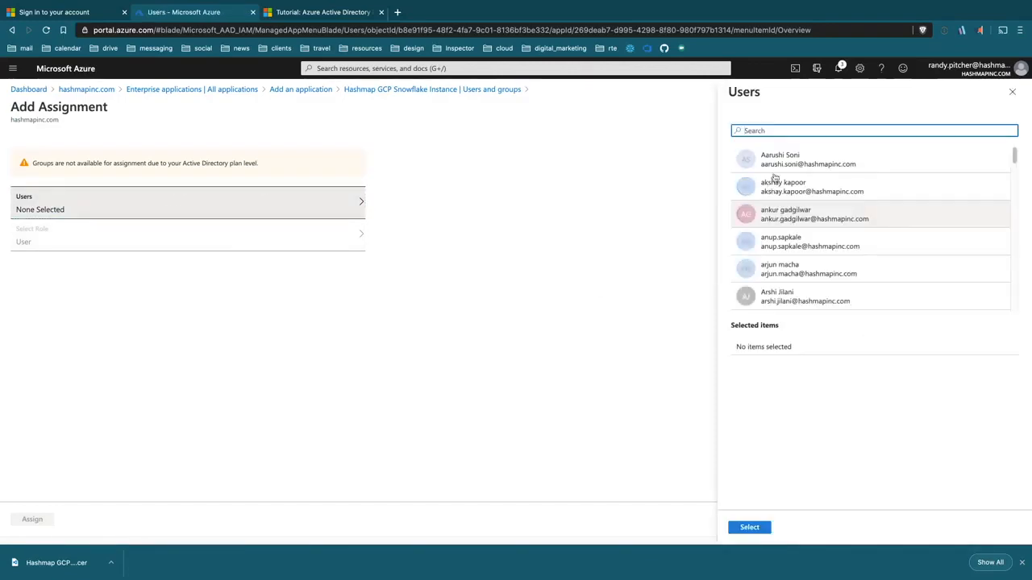
left_click(787, 132)
type("randy")
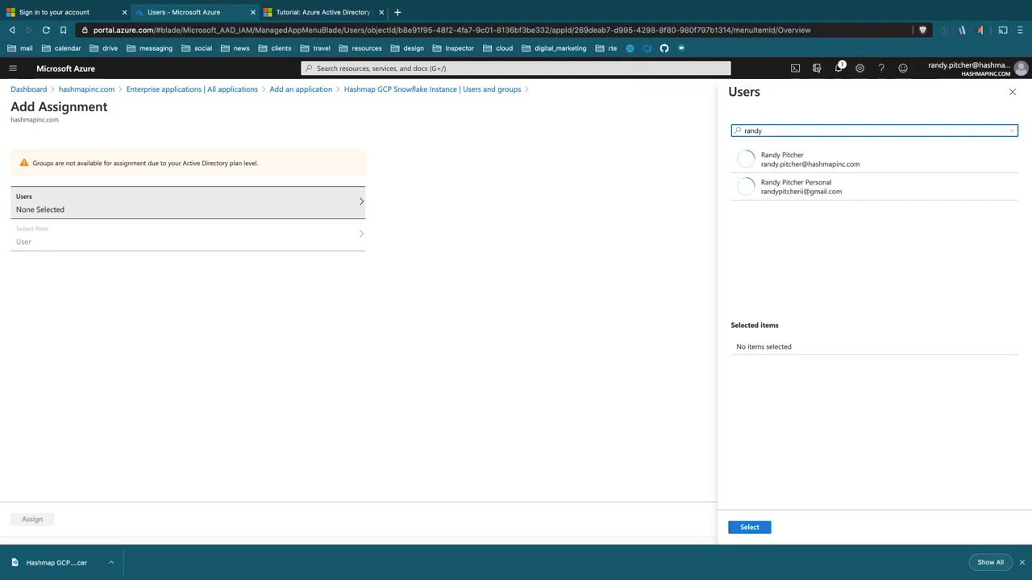
left_click(801, 161)
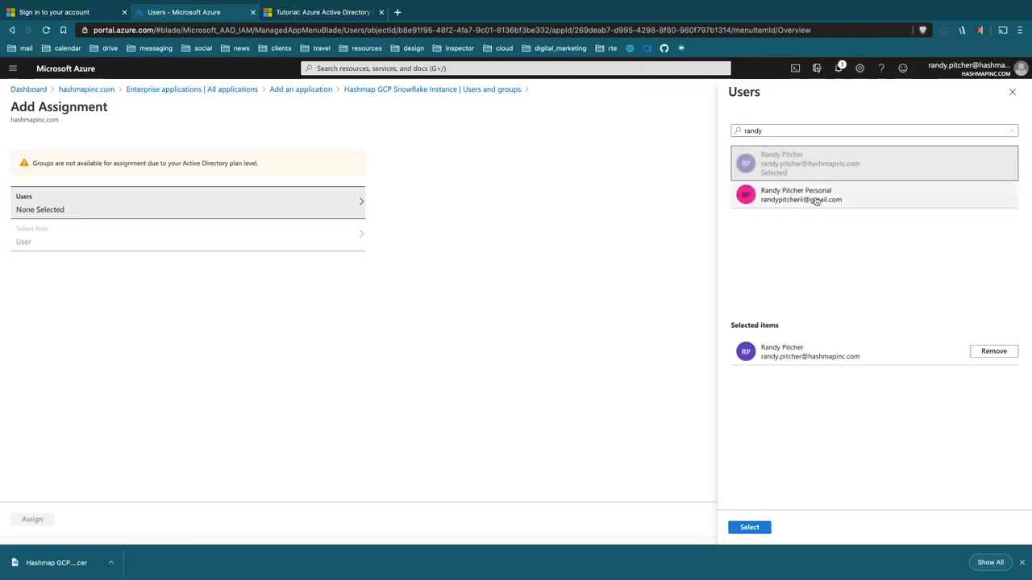
left_click(748, 527)
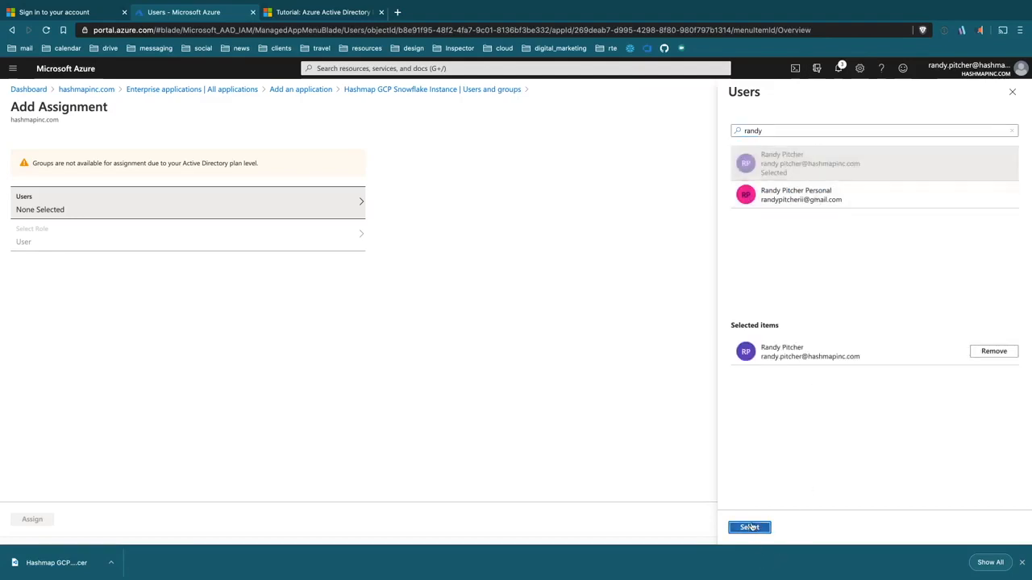
left_click(32, 519)
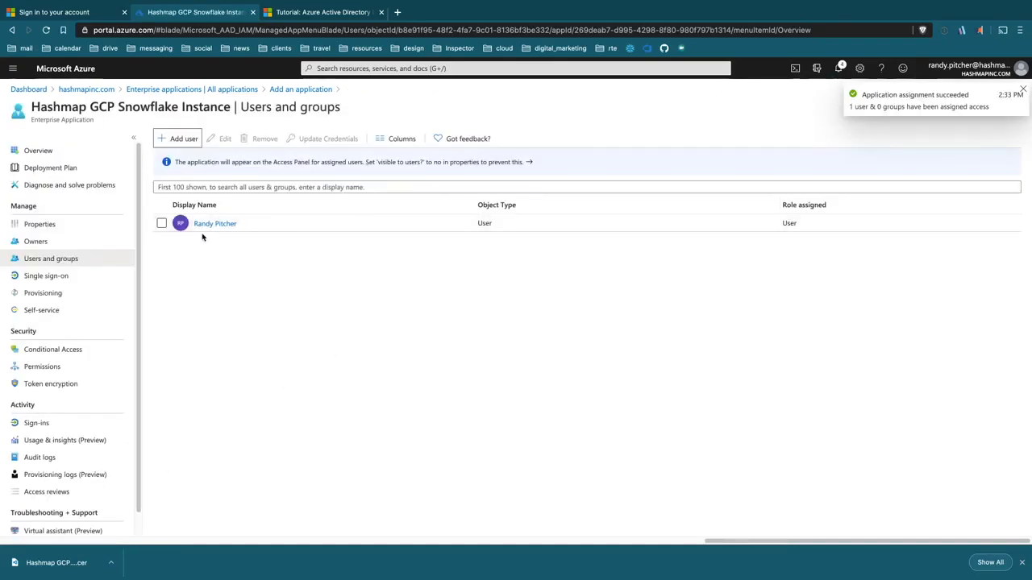
Step: Reload the failed sign-in page and log in to Snowflake through AzureAD successfully
left_click(44, 12)
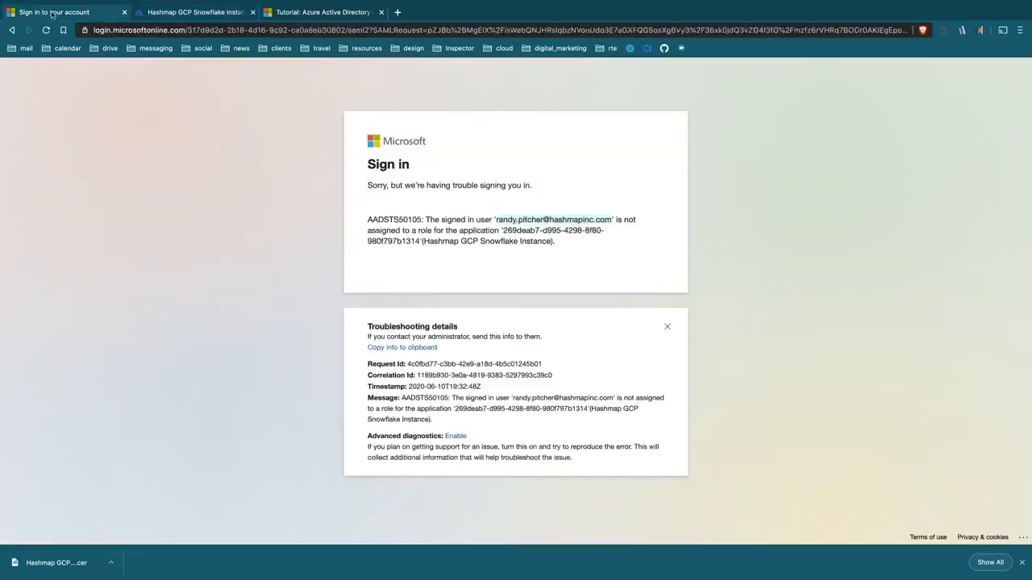
key("super+r")
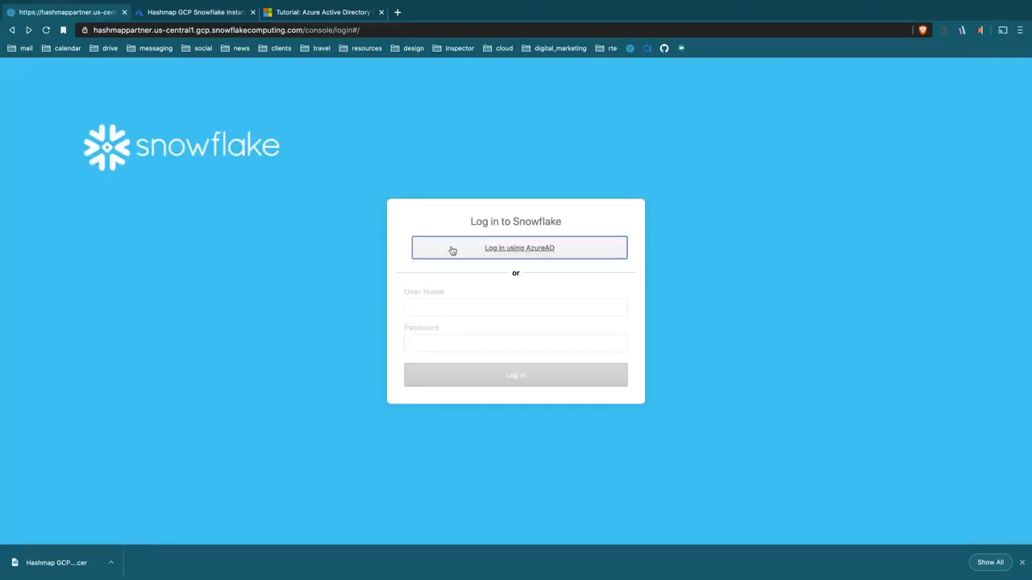
left_click(449, 252)
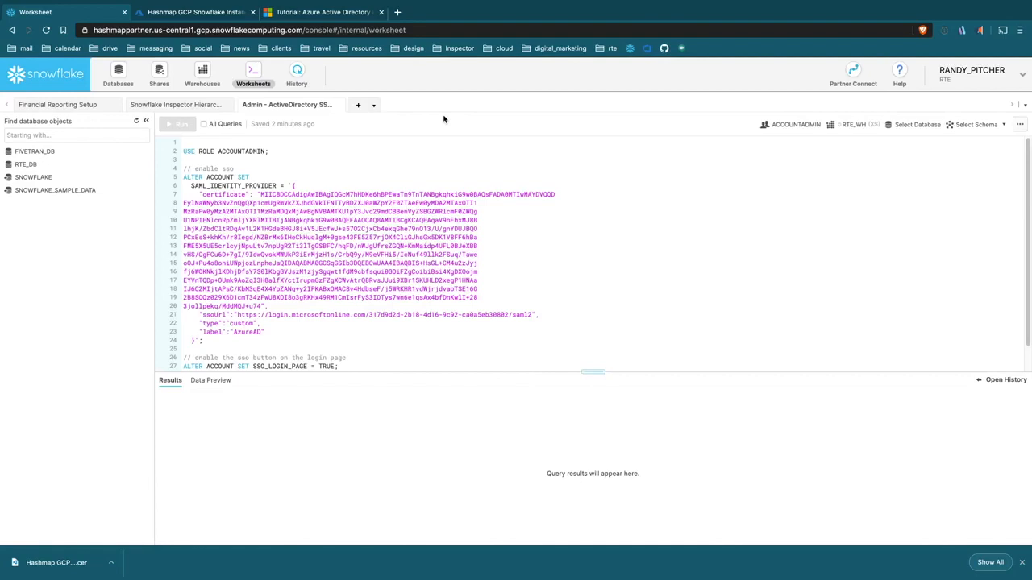
Step: Add an 'ALTER USER … UNSET PASSWORD;' statement on a new worksheet line
scroll(550, 339, "down", 2)
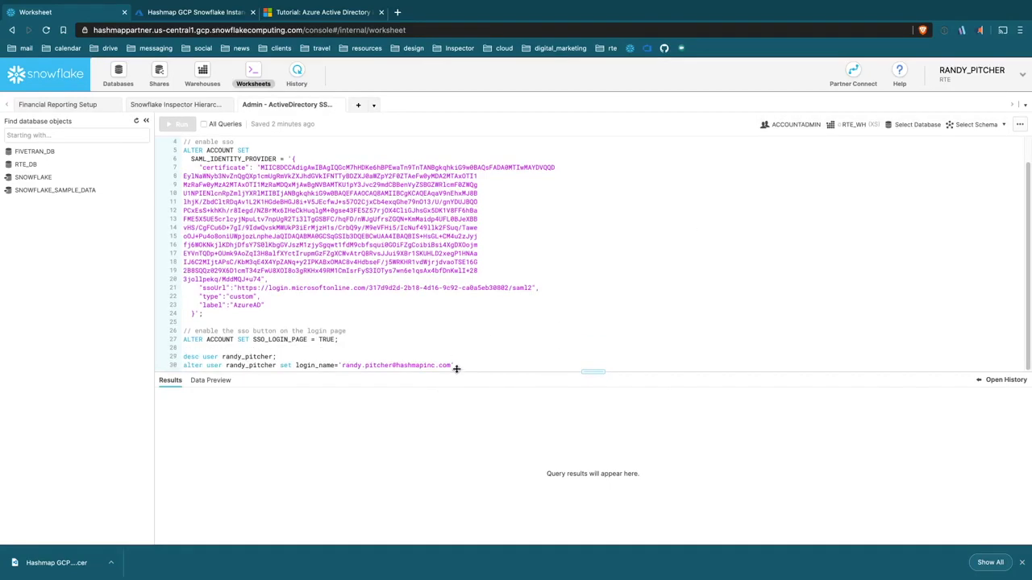
left_click(489, 364)
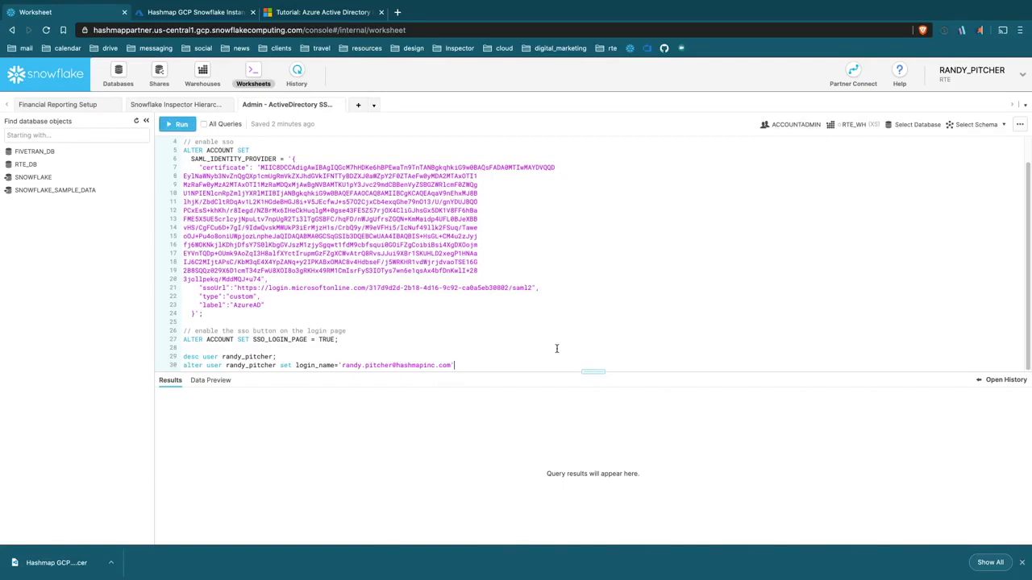
key("Return")
type("alter user randy")
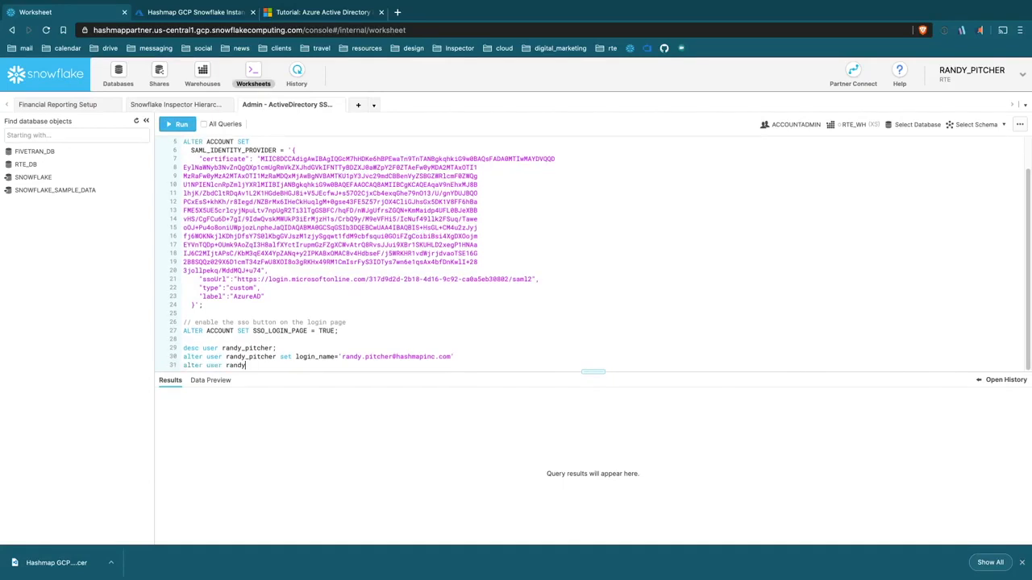
type("_pitcher unset password;")
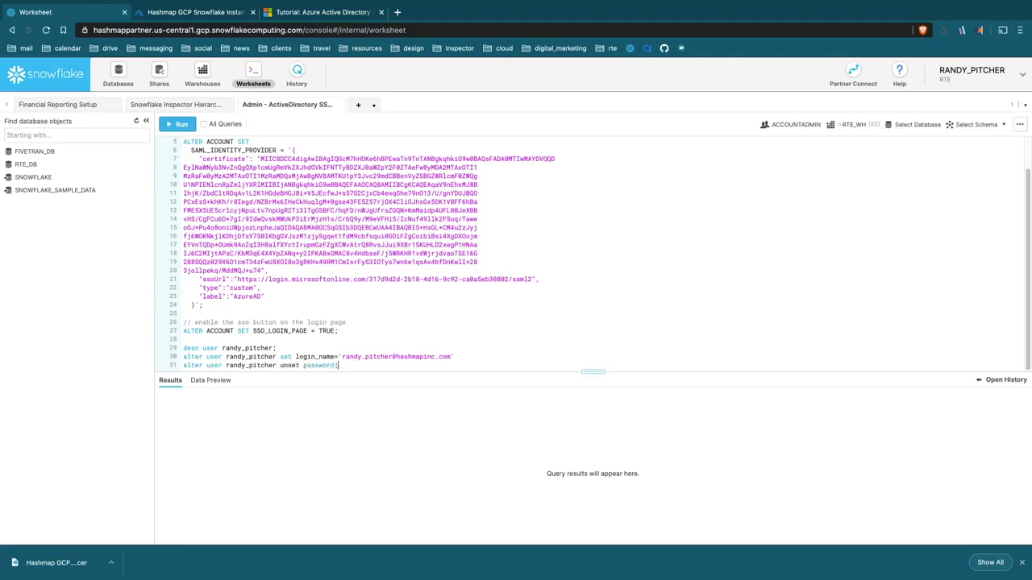